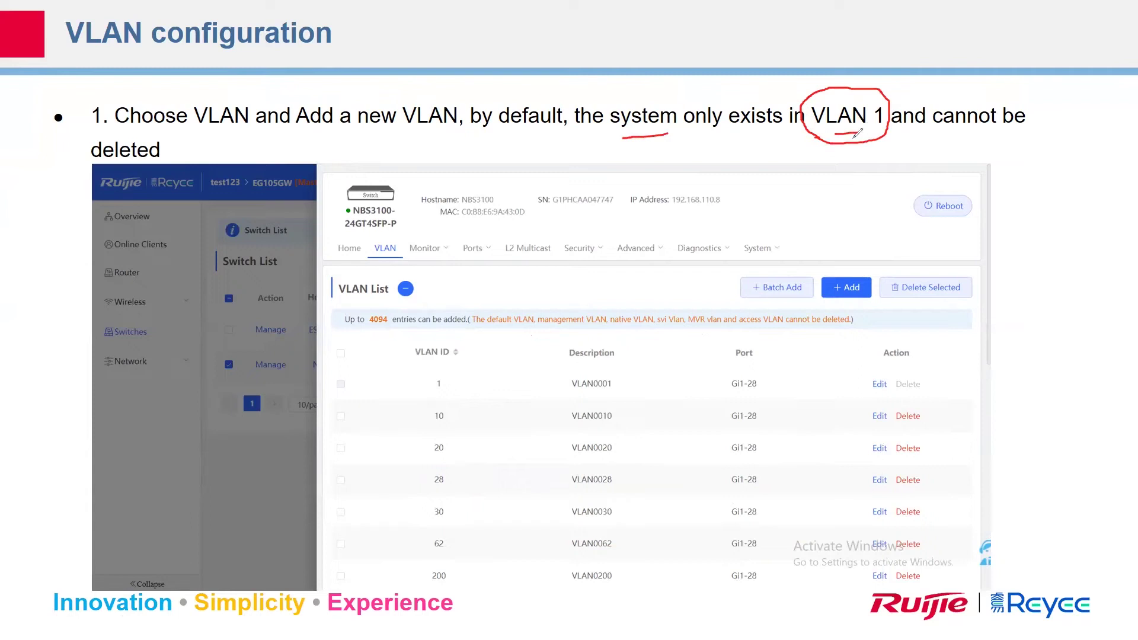
Step: Handwrite "192.168.110." beside VLAN 1 on the slide and link it to a second circle around VLAN 1
drag(904, 145, 904, 160)
drag(923, 145, 919, 162)
mouse_move(927, 146)
mouse_down()
mouse_move(940, 146)
mouse_move(943, 160)
mouse_move(956, 146)
mouse_move(958, 160)
mouse_move(985, 158)
mouse_move(1086, 121)
mouse_up()
click(948, 159)
click(1000, 153)
mouse_move(926, 179)
mouse_down()
mouse_move(1015, 175)
mouse_move(922, 186)
mouse_move(812, 134)
mouse_move(876, 73)
mouse_move(847, 143)
mouse_move(803, 101)
mouse_up()
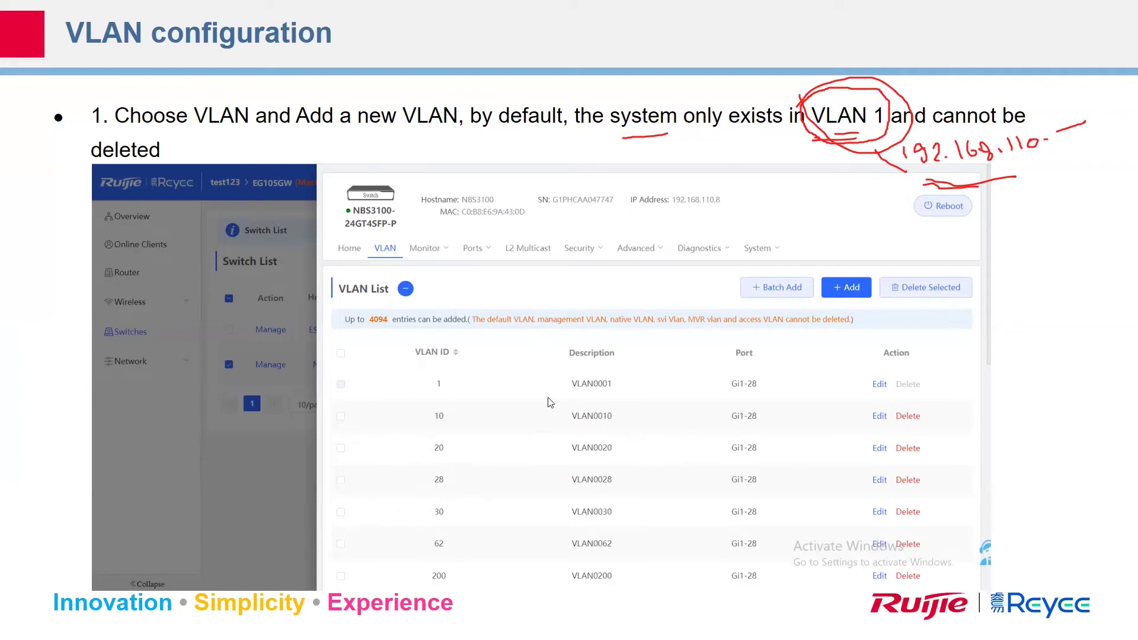
Step: Advance the slide's animations to the Add dialog example for VLAN 22, IT department
click(1050, 393)
click(1051, 393)
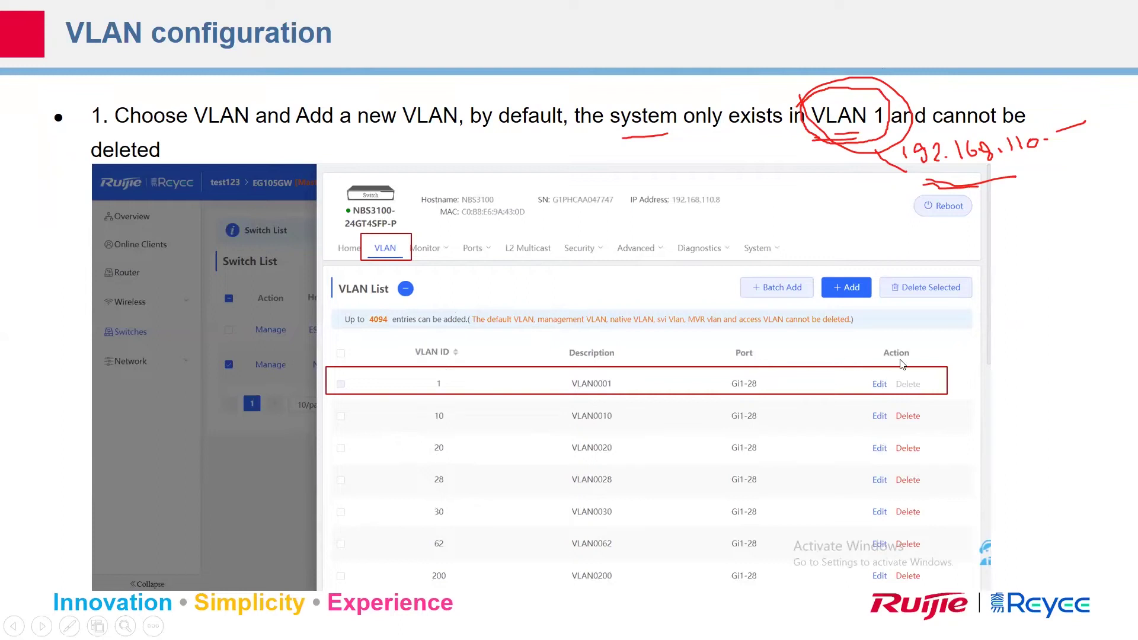
click(1031, 364)
click(1043, 333)
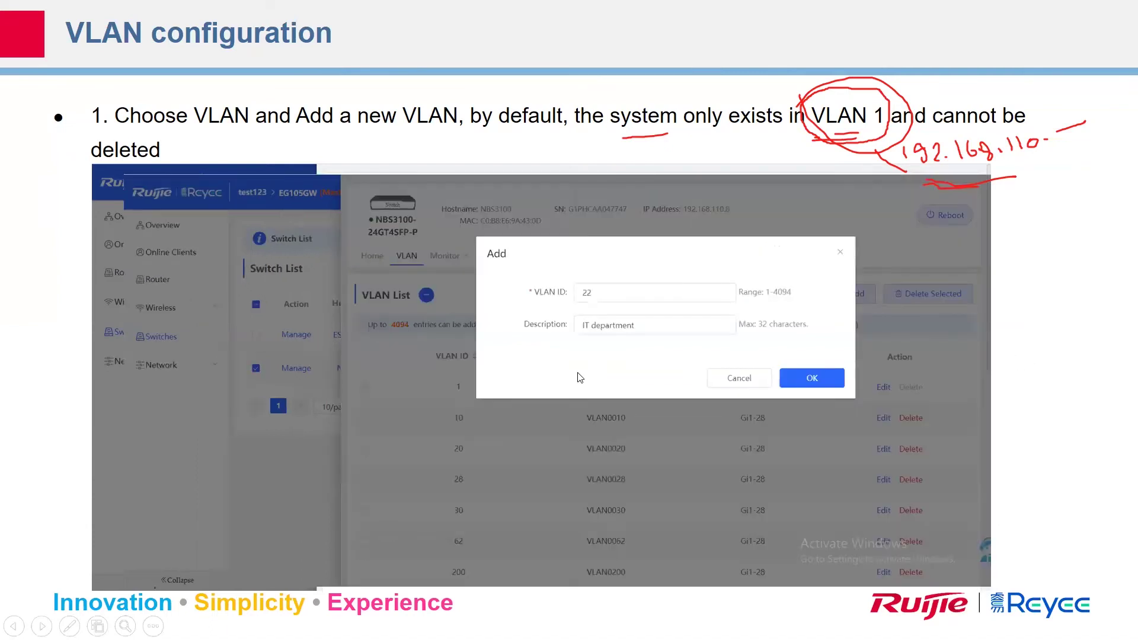
Step: Switch to Firefox and bring up the gateway's eWeb device list at 192.168.110.1
key(super)
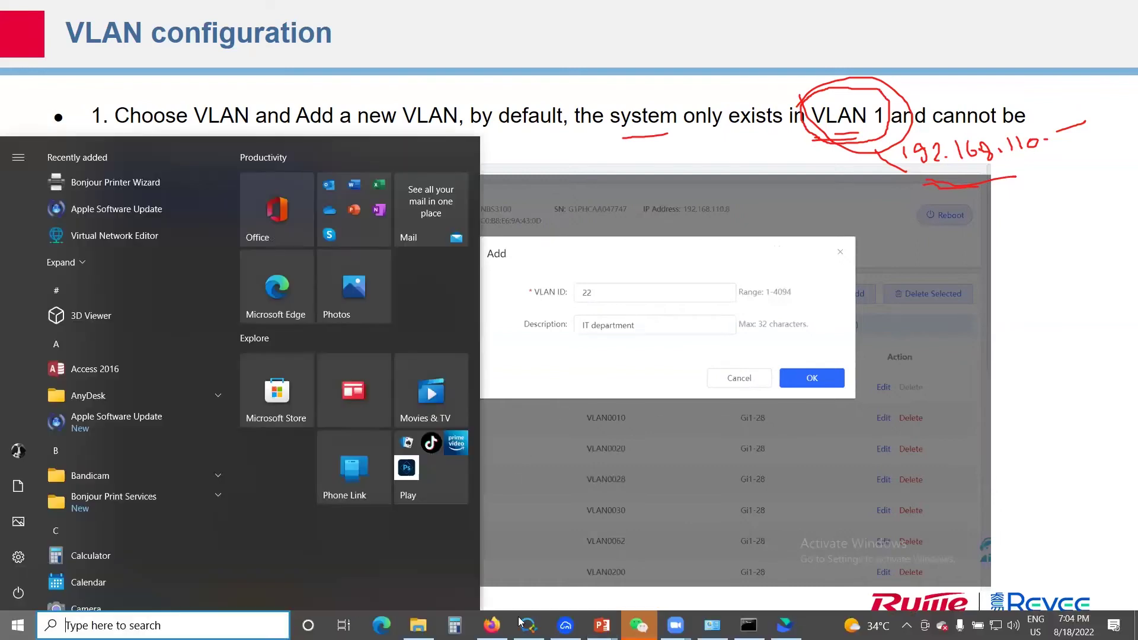
click(819, 216)
key(alt+Tab)
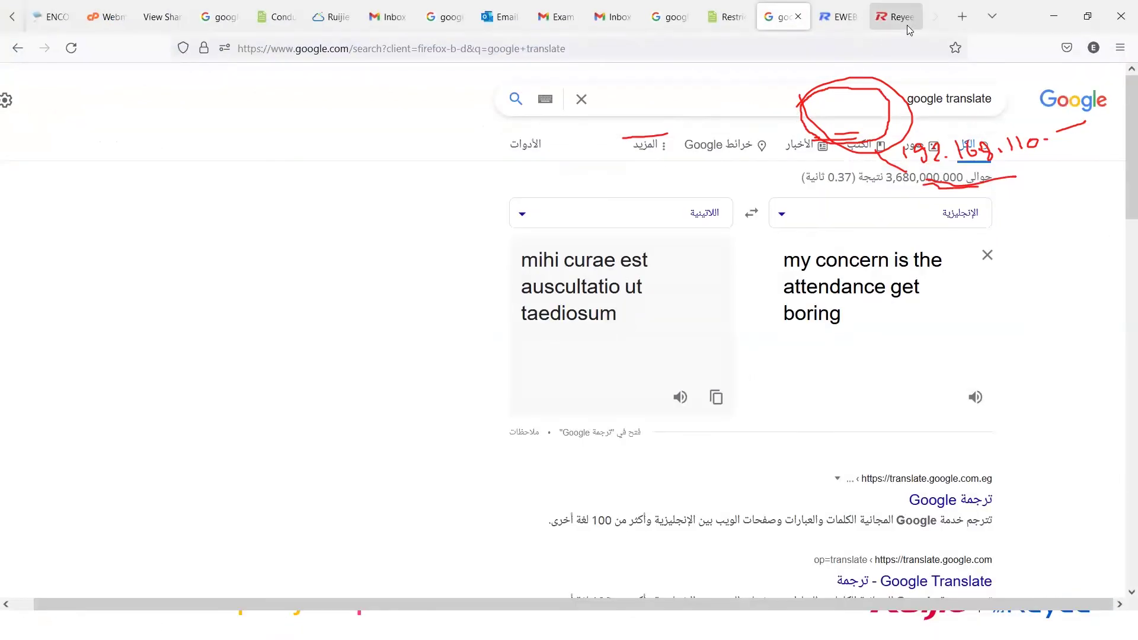
click(895, 17)
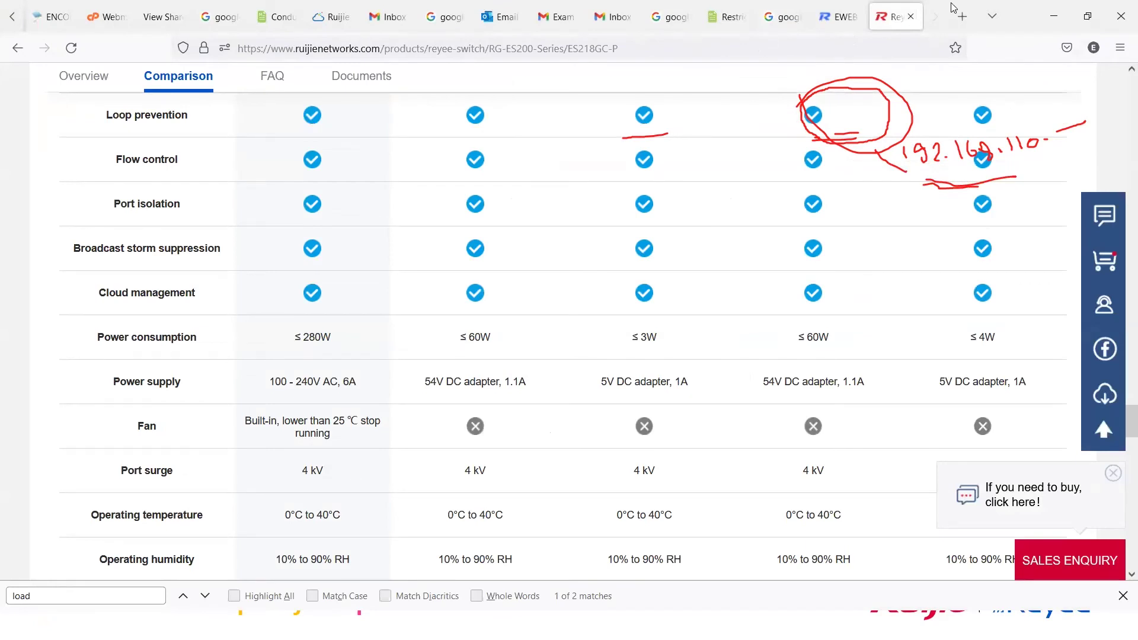
click(842, 17)
click(295, 77)
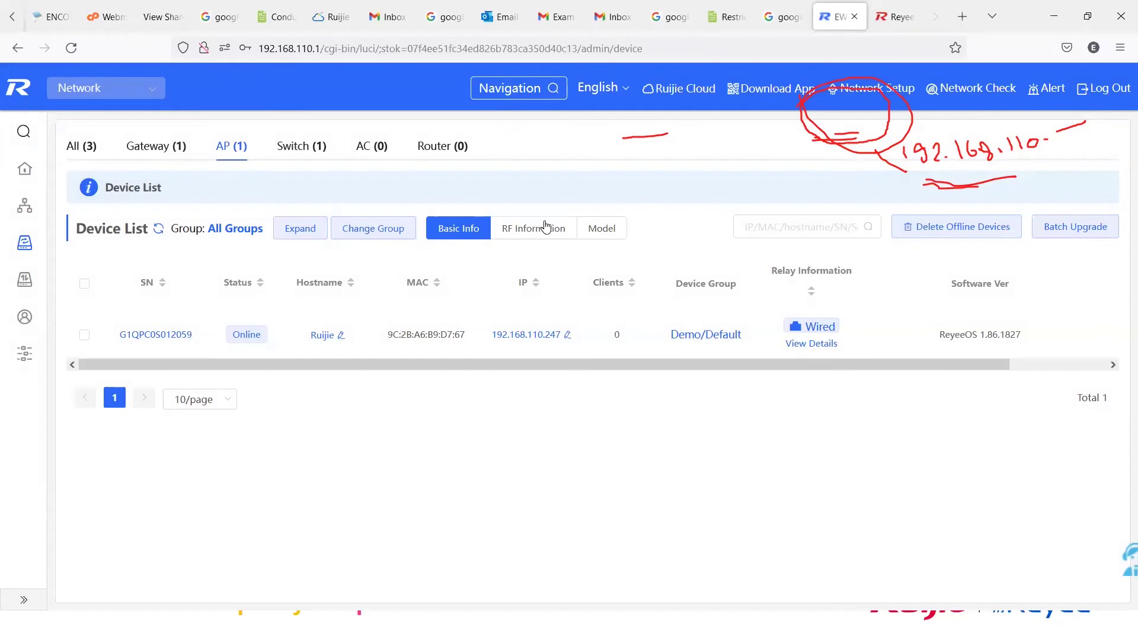
Step: Examine the gateway's model and the switch's model in the device list, including the switch model's P suffix
click(137, 146)
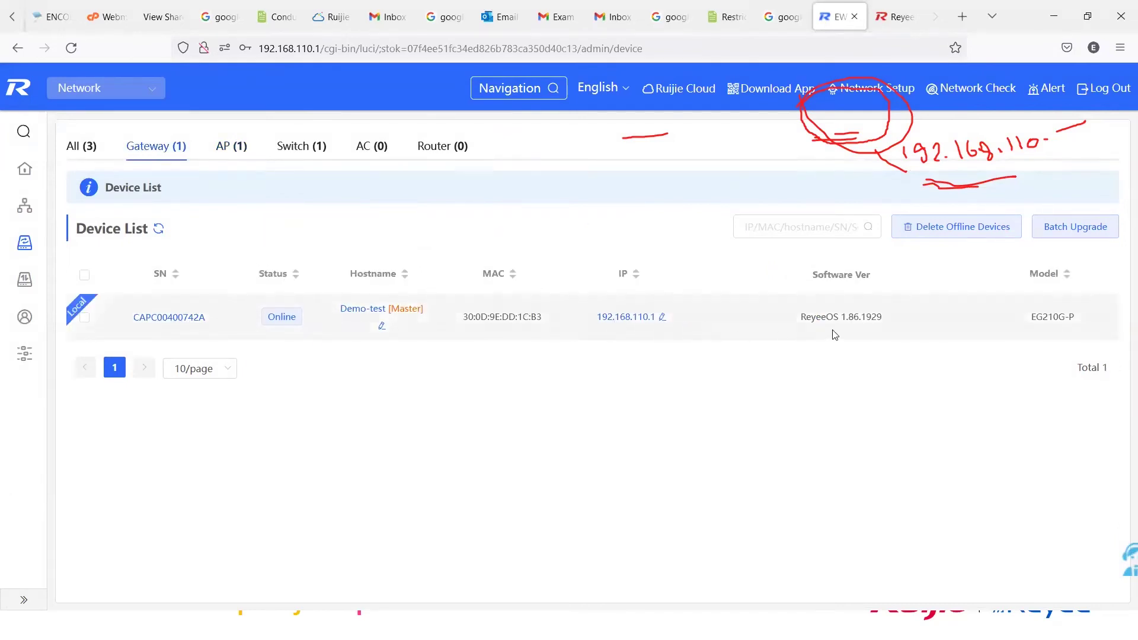
drag(1028, 317, 1087, 320)
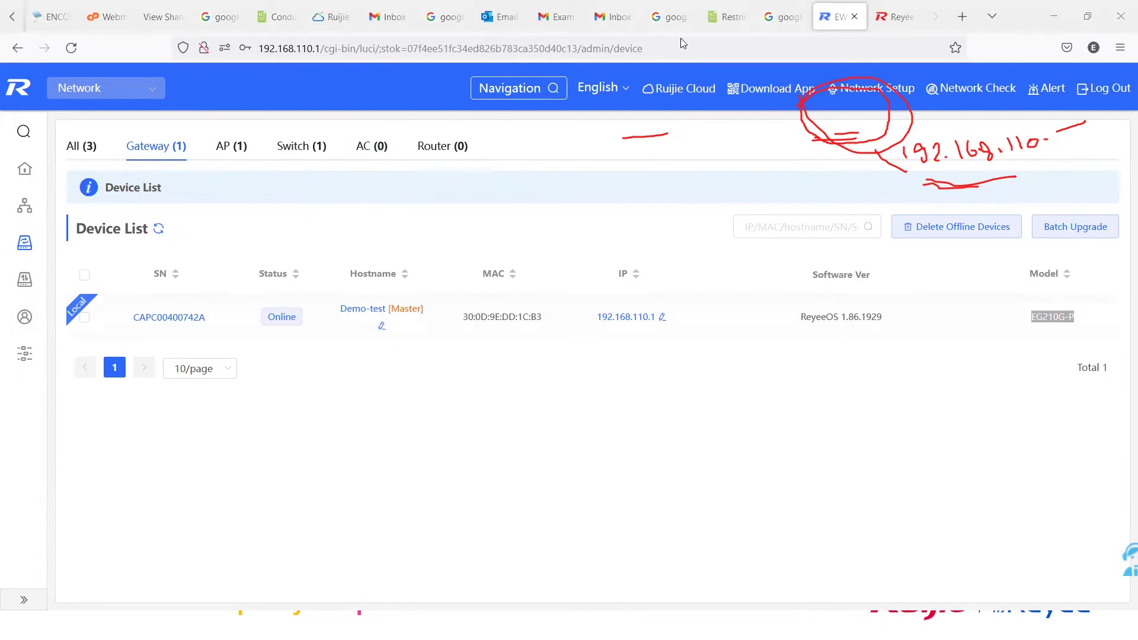
click(297, 156)
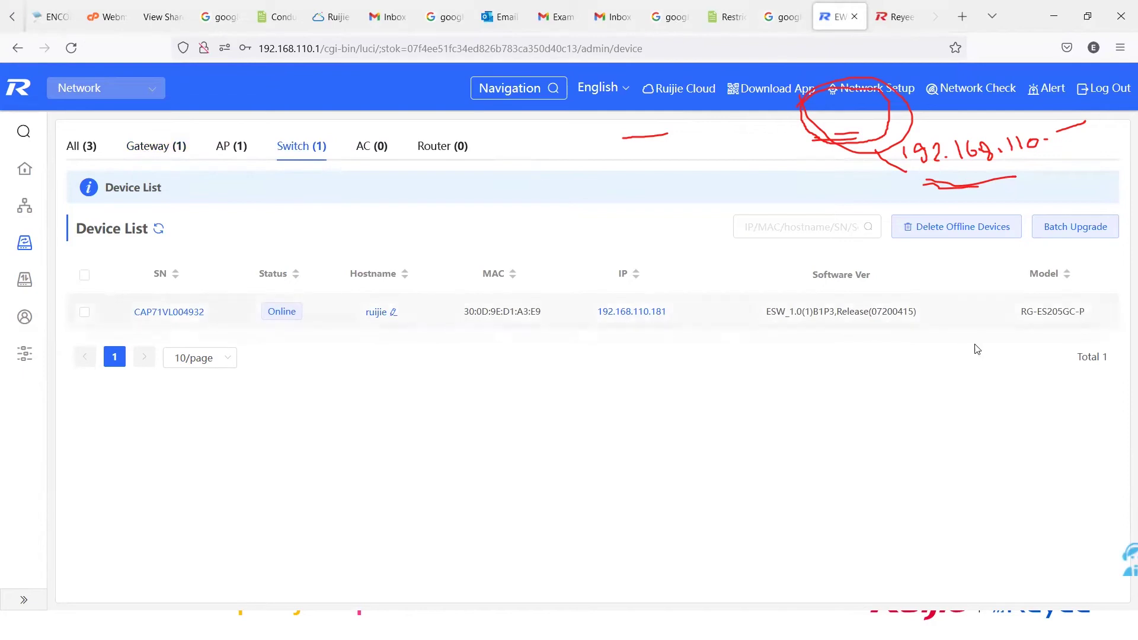
drag(1017, 312, 1092, 313)
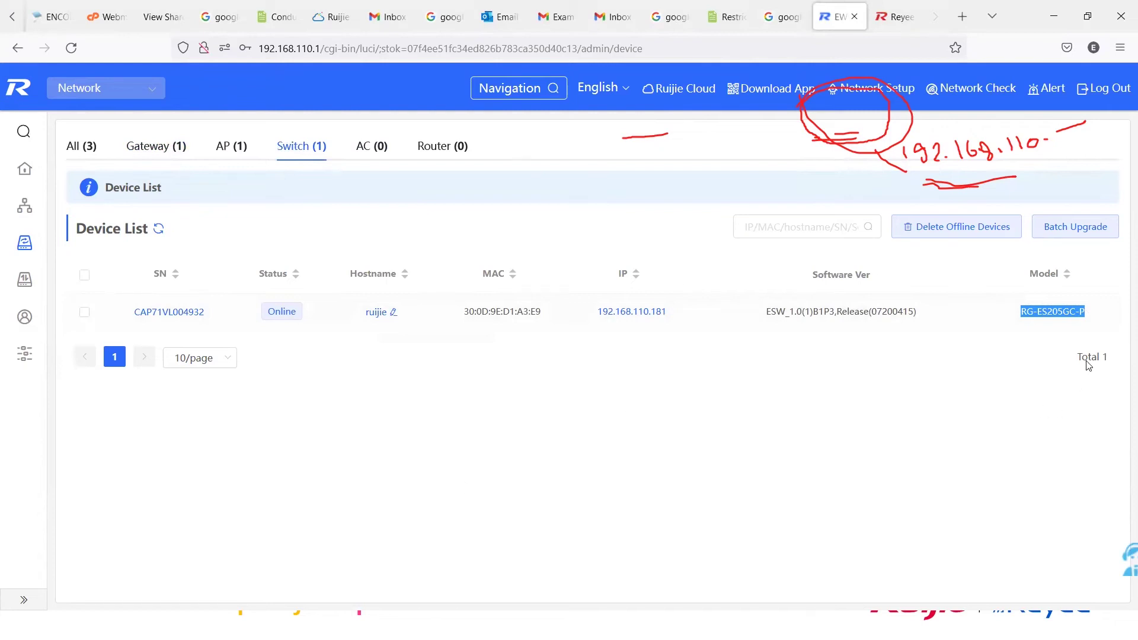
click(1093, 317)
double_click(1081, 311)
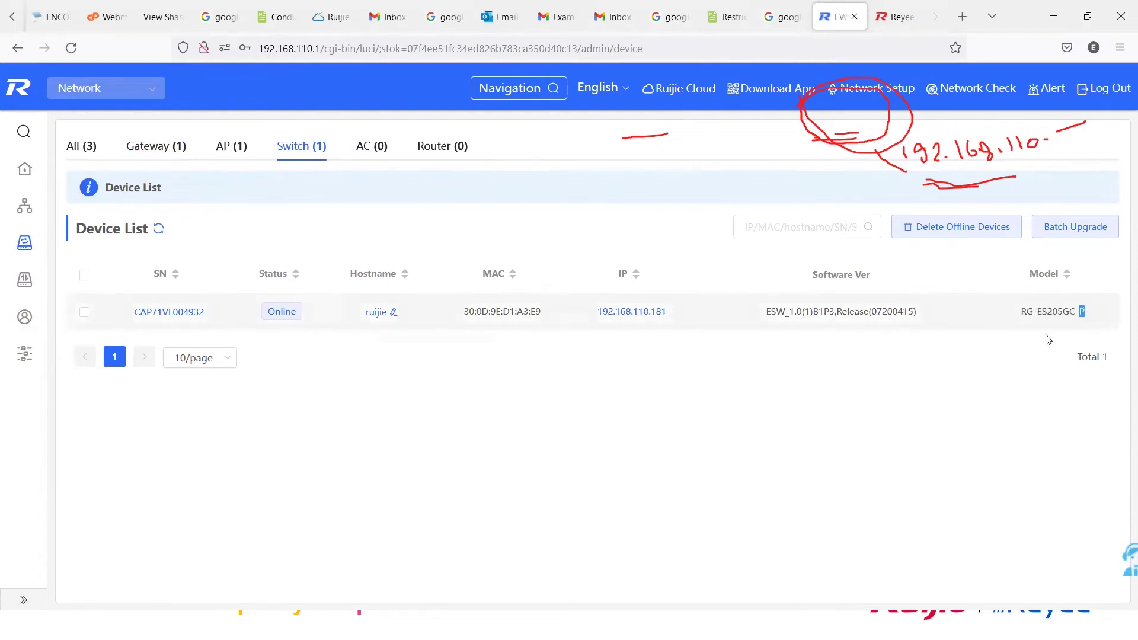
Step: Try to open the switch's details, and log back in to the EG210G-P gateway with the account password
click(172, 312)
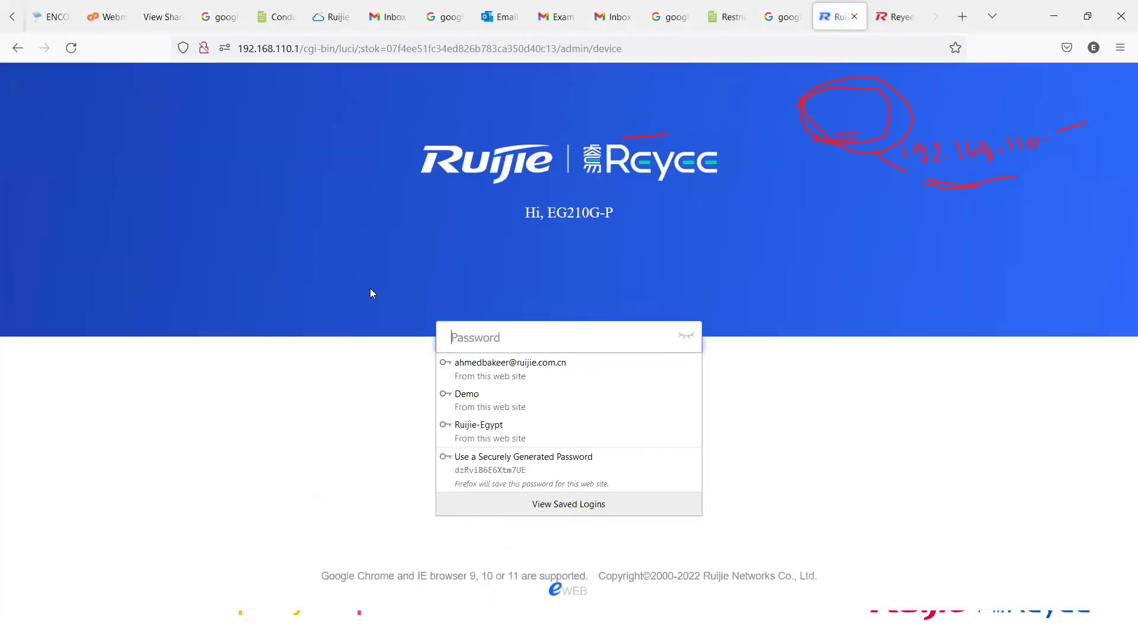
click(514, 341)
text(********)
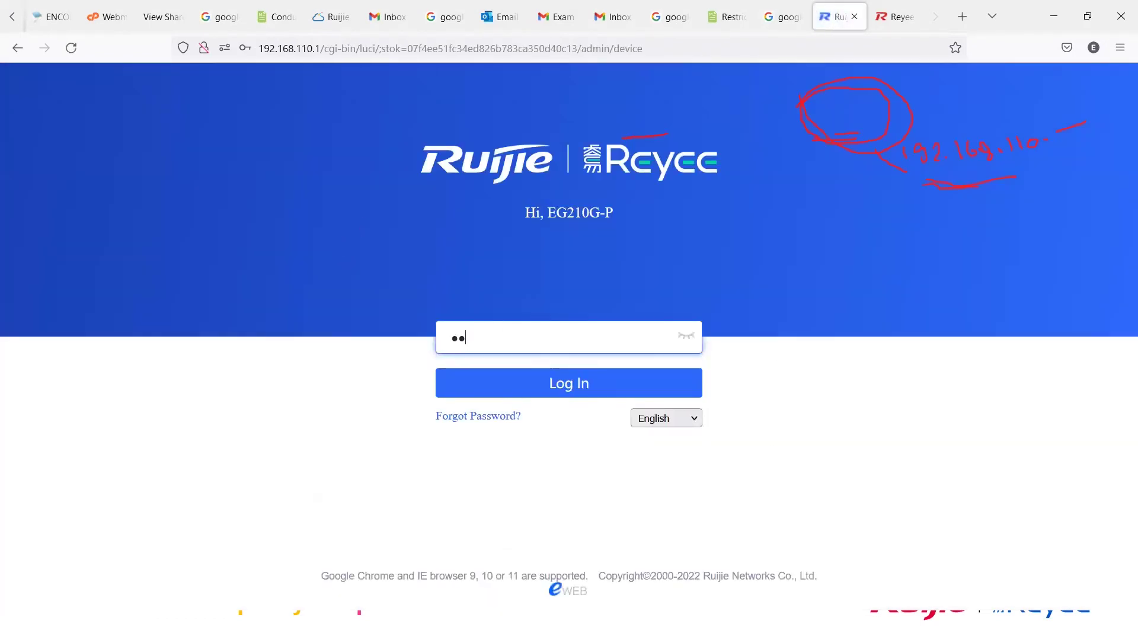
key(Return)
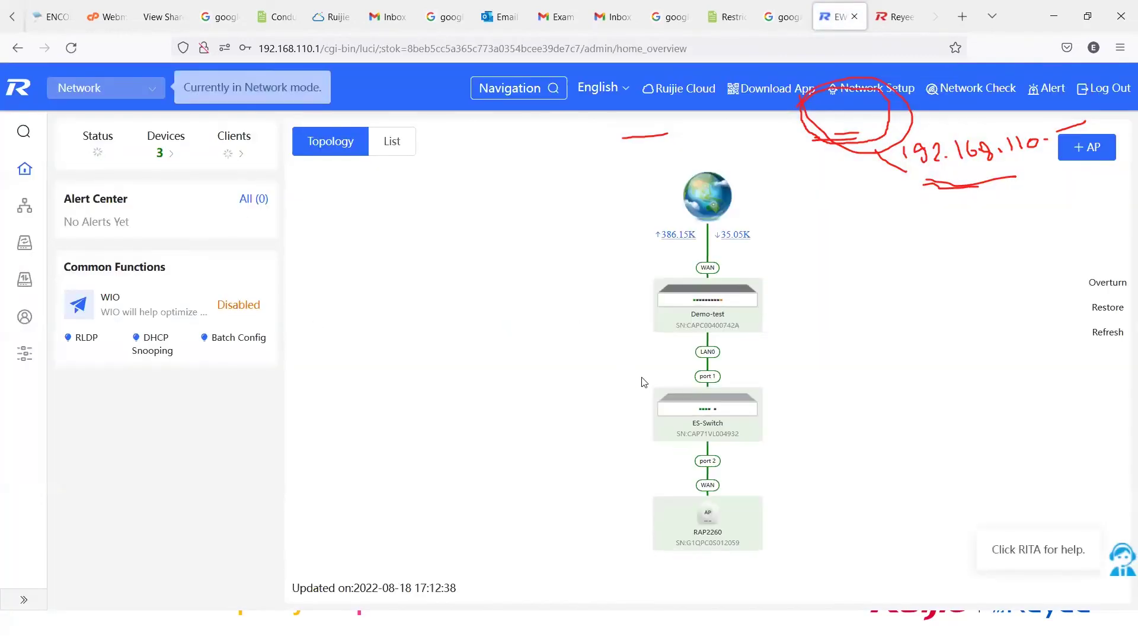
Step: Open the details of the RG-ES205GC-P switch from the list of switches
click(25, 243)
click(301, 147)
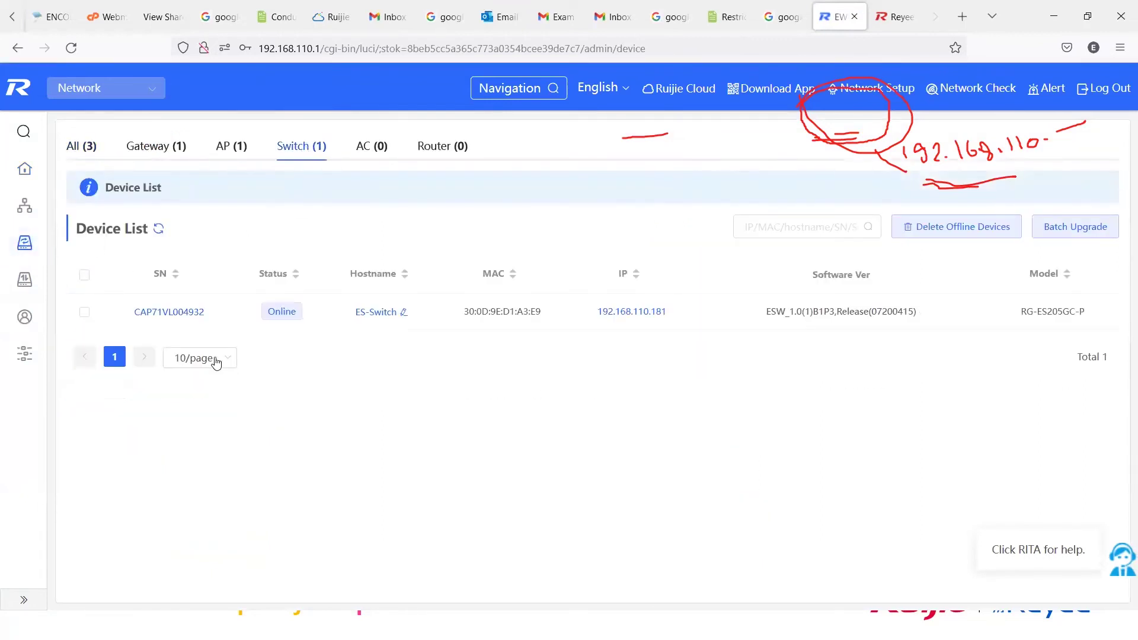
click(182, 316)
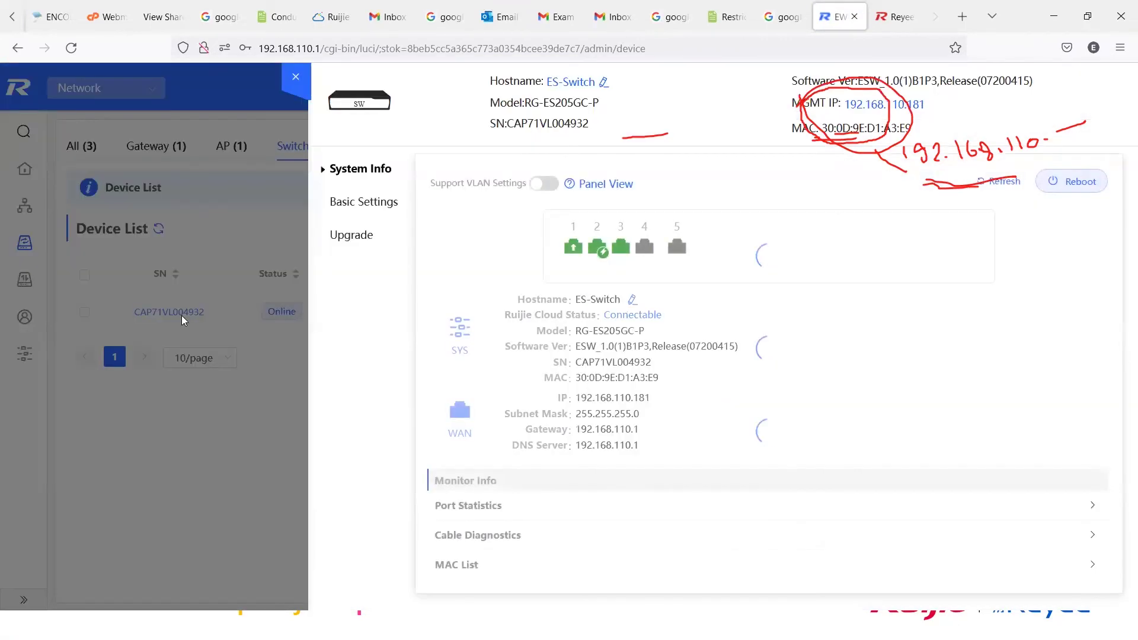
Step: Look through the switch's Basic Settings and Upgrade pages and return to System Info
click(374, 206)
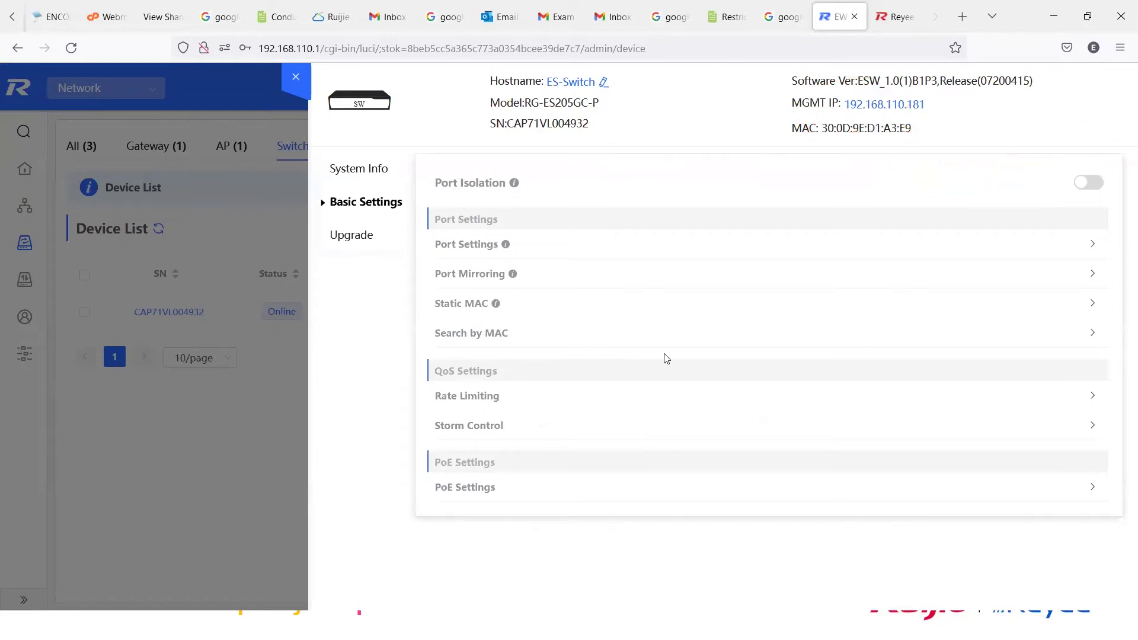
click(350, 238)
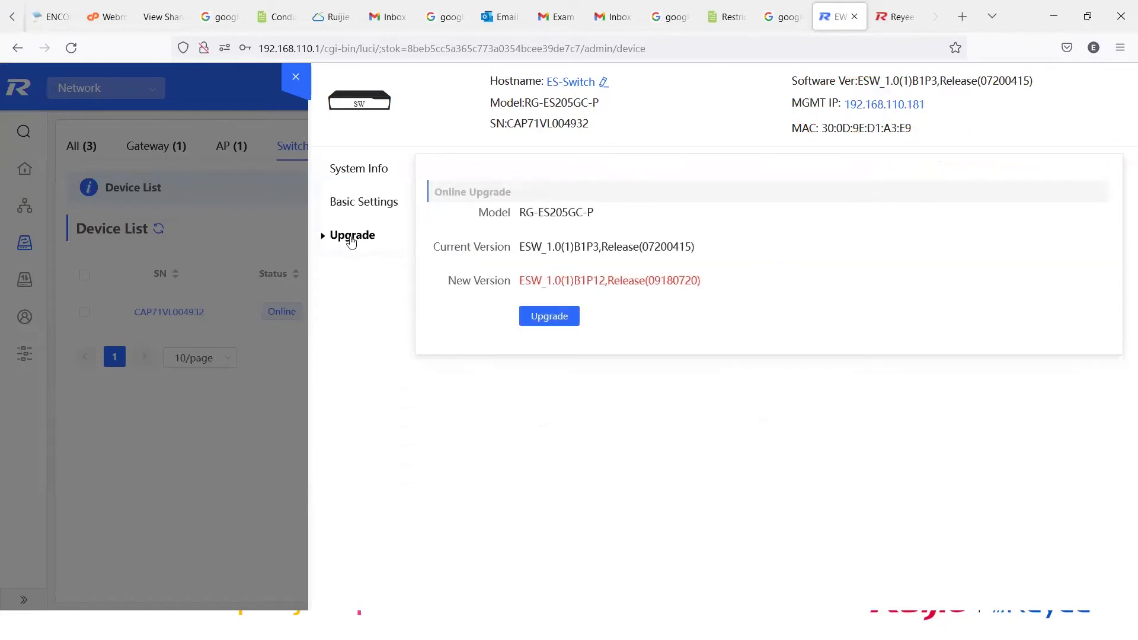
click(363, 167)
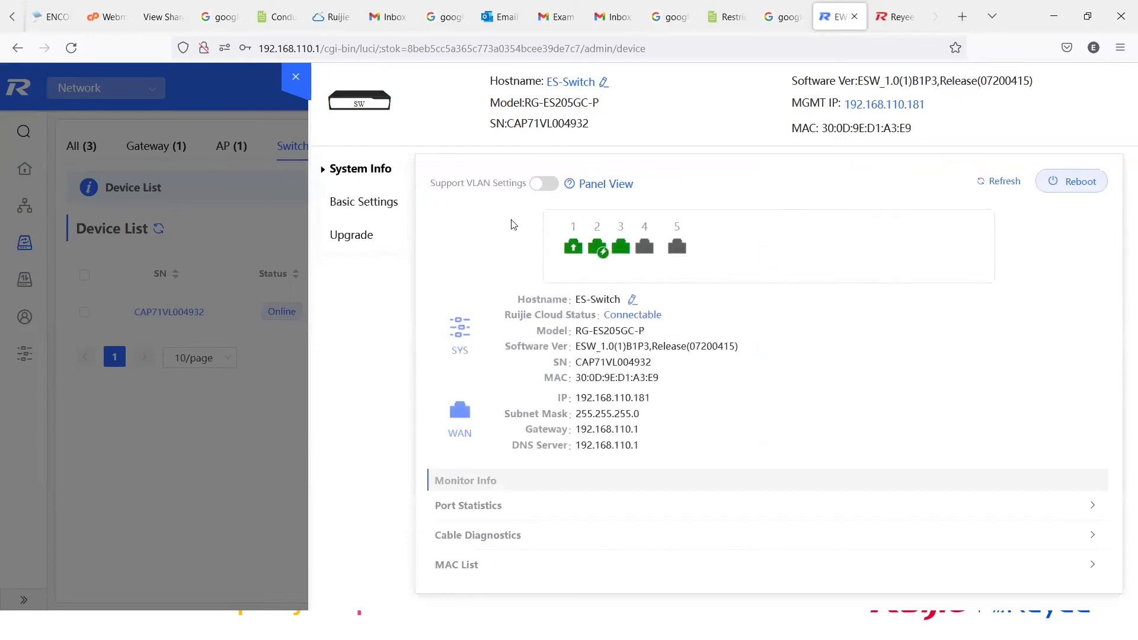
Step: Examine the flow and rate details of port 1 on the switch's port panel
mouse_move(578, 252)
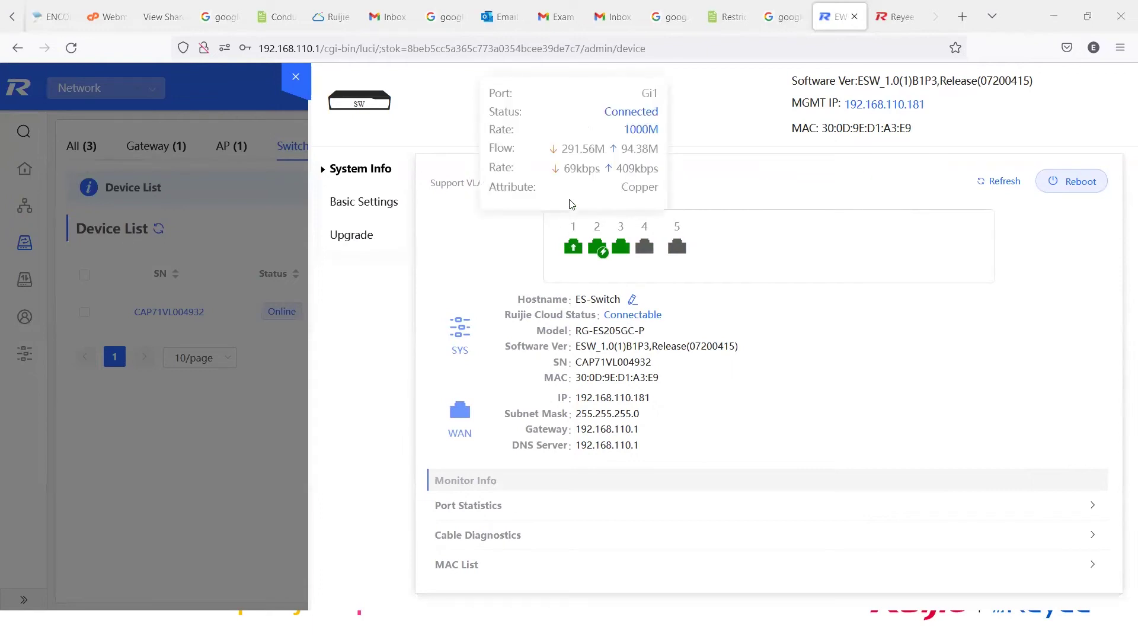
drag(561, 148, 660, 131)
drag(514, 169, 502, 169)
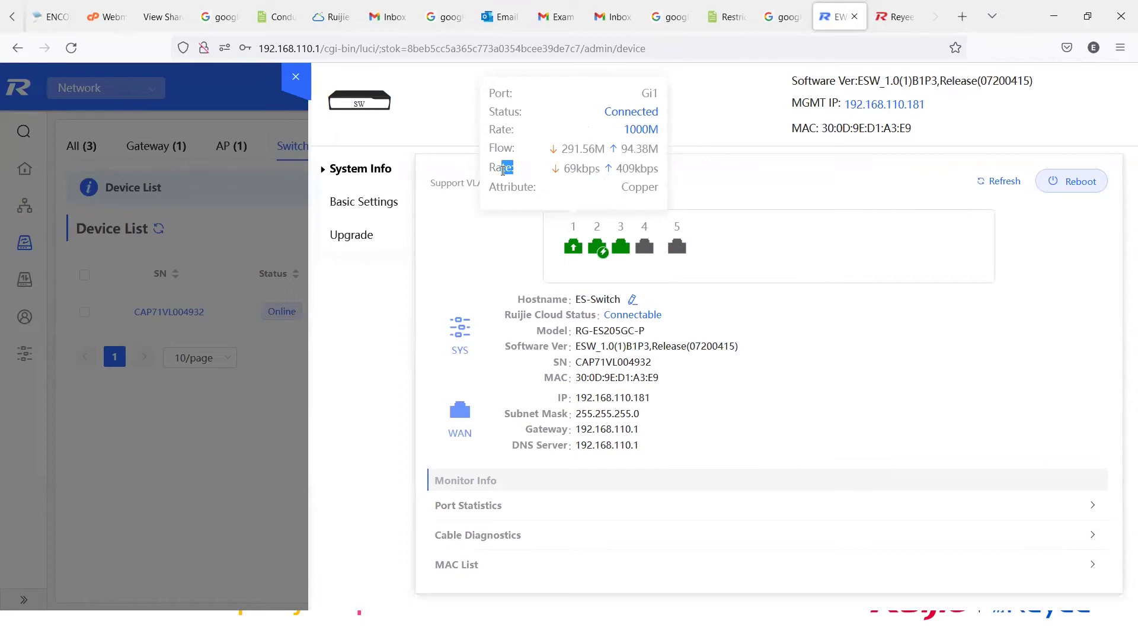
drag(601, 168, 563, 169)
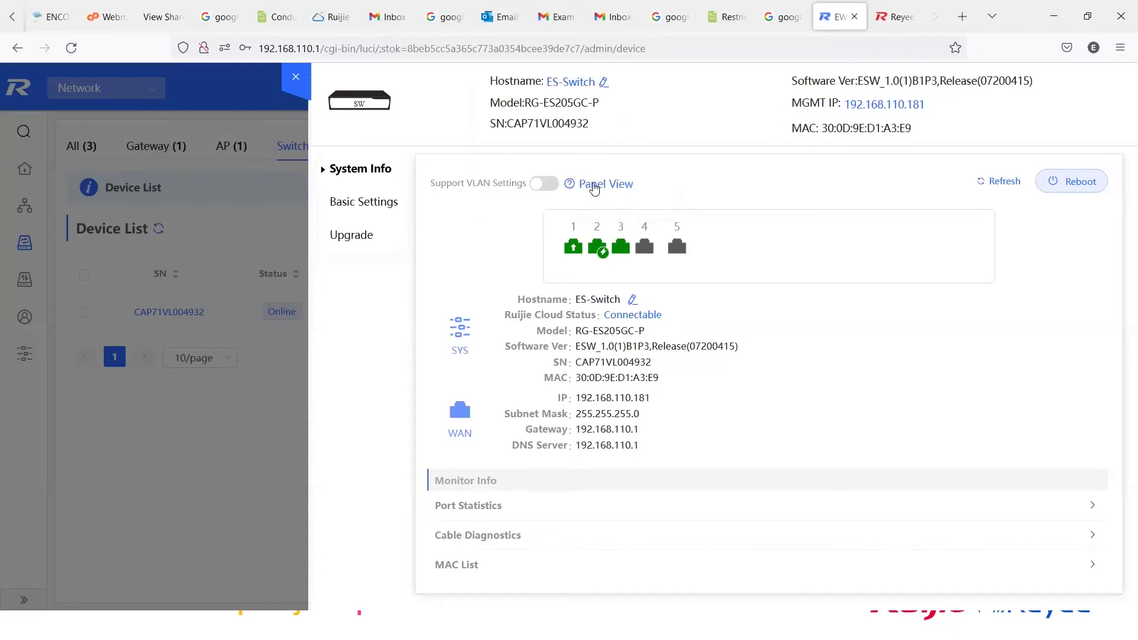
Step: Annotate the port panel by hand, labelling port 2 "PoE" and port 1 "uplink", with lines from port 1 to switch and router symbols
mouse_move(597, 244)
mouse_move(597, 256)
mouse_down()
mouse_move(597, 246)
mouse_move(610, 261)
mouse_move(681, 276)
mouse_move(748, 274)
mouse_move(770, 254)
mouse_move(765, 274)
mouse_move(751, 274)
mouse_up()
mouse_move(558, 243)
mouse_down()
mouse_move(588, 254)
mouse_move(457, 256)
mouse_move(466, 224)
mouse_move(499, 226)
mouse_up()
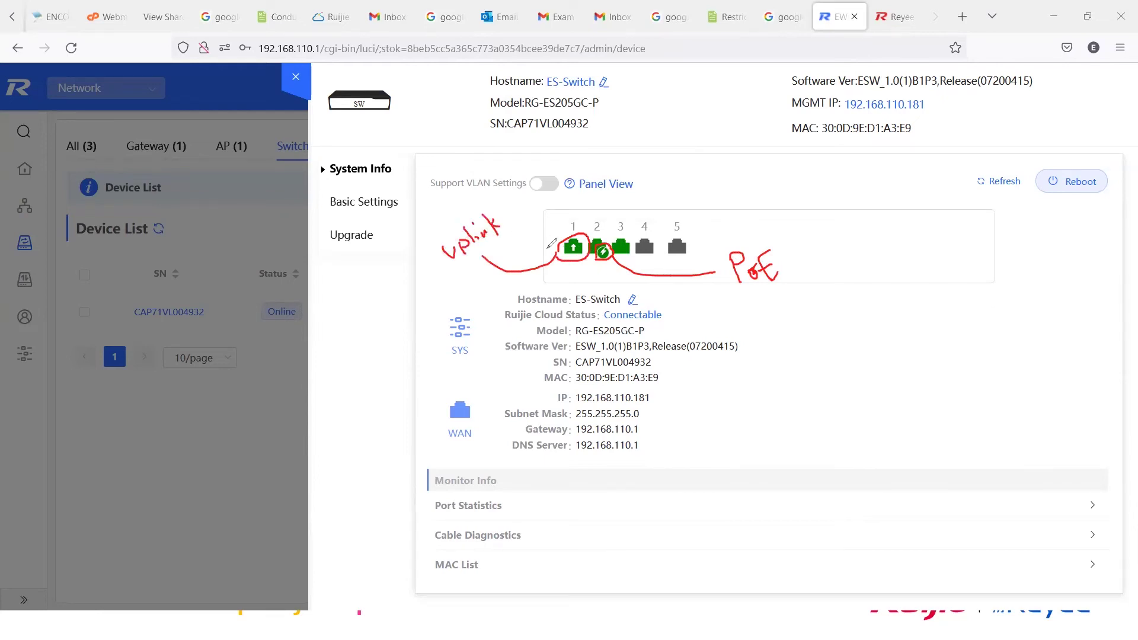
mouse_move(570, 236)
mouse_down()
mouse_move(742, 140)
mouse_move(688, 184)
mouse_up()
mouse_move(740, 141)
mouse_down()
mouse_move(758, 158)
mouse_move(692, 183)
mouse_move(723, 150)
mouse_move(705, 172)
mouse_move(722, 161)
mouse_up()
mouse_move(587, 228)
mouse_down()
mouse_move(840, 180)
mouse_move(797, 214)
mouse_move(800, 188)
mouse_move(829, 188)
mouse_move(837, 216)
mouse_up()
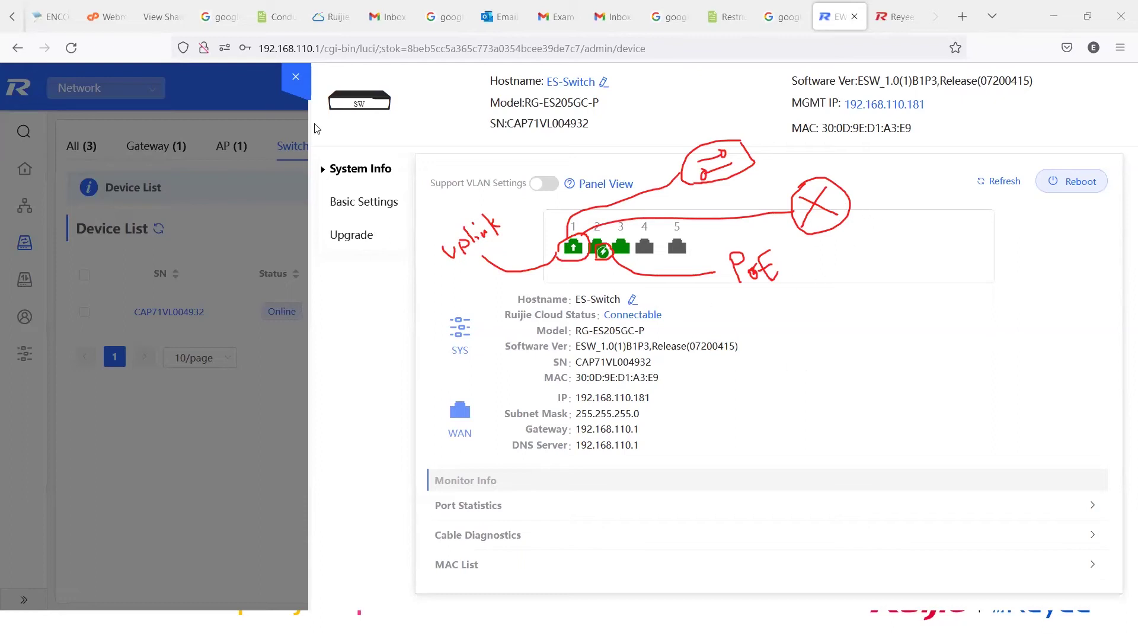
Step: View the switch's port statistics and start a cable diagnostics test
click(512, 509)
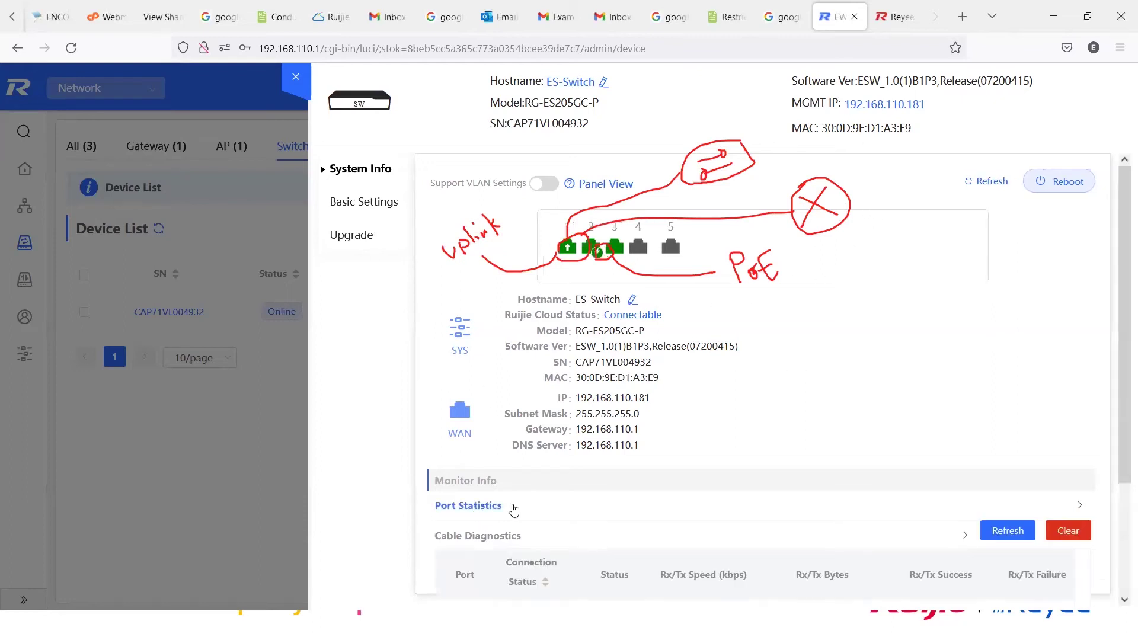
scroll(714, 413, down, 4)
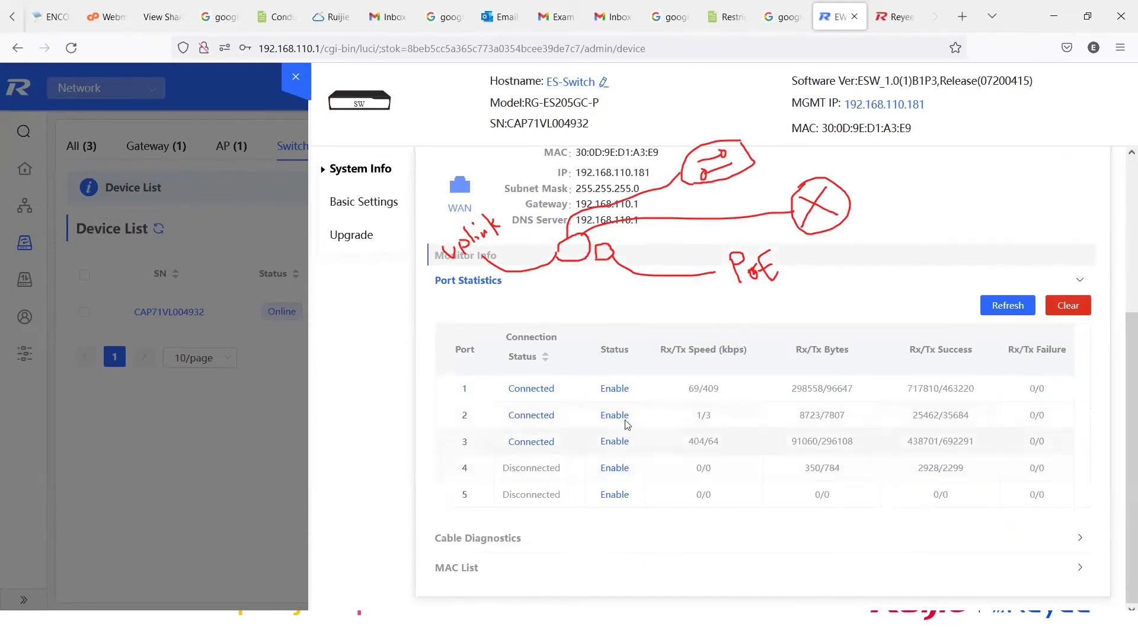
click(465, 538)
scroll(736, 455, down, 3)
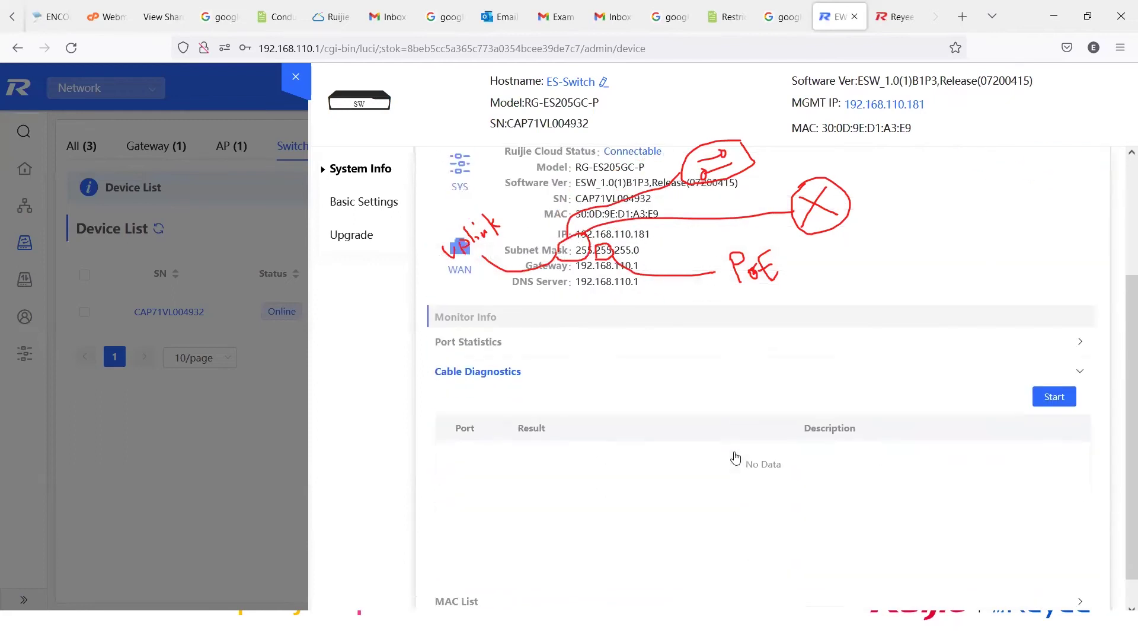
scroll(736, 458, down, 1)
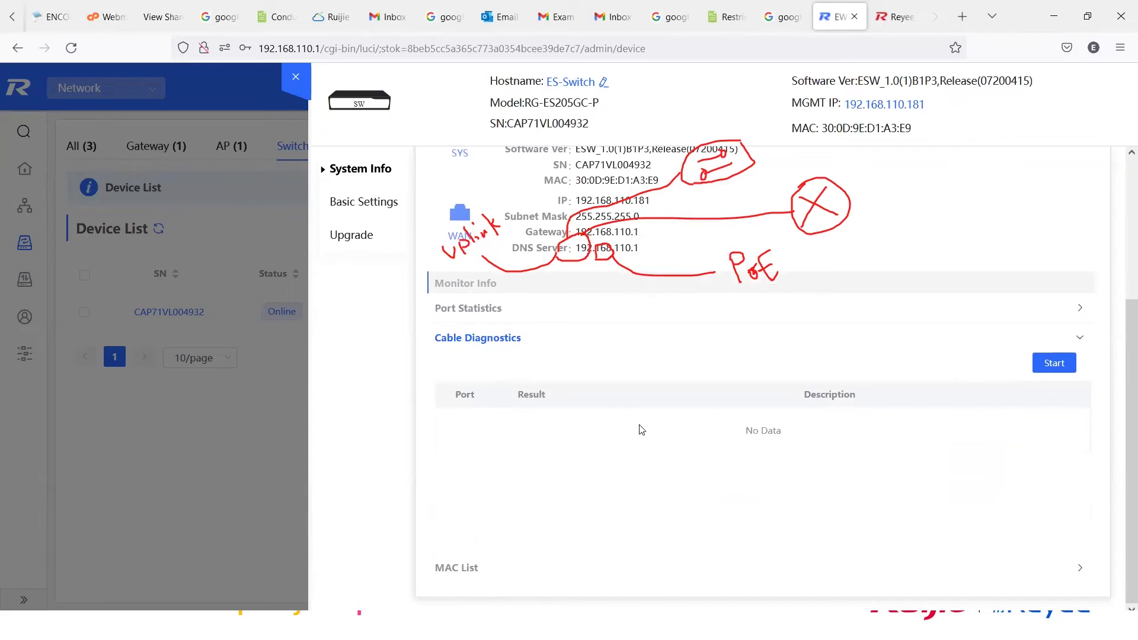
click(1046, 369)
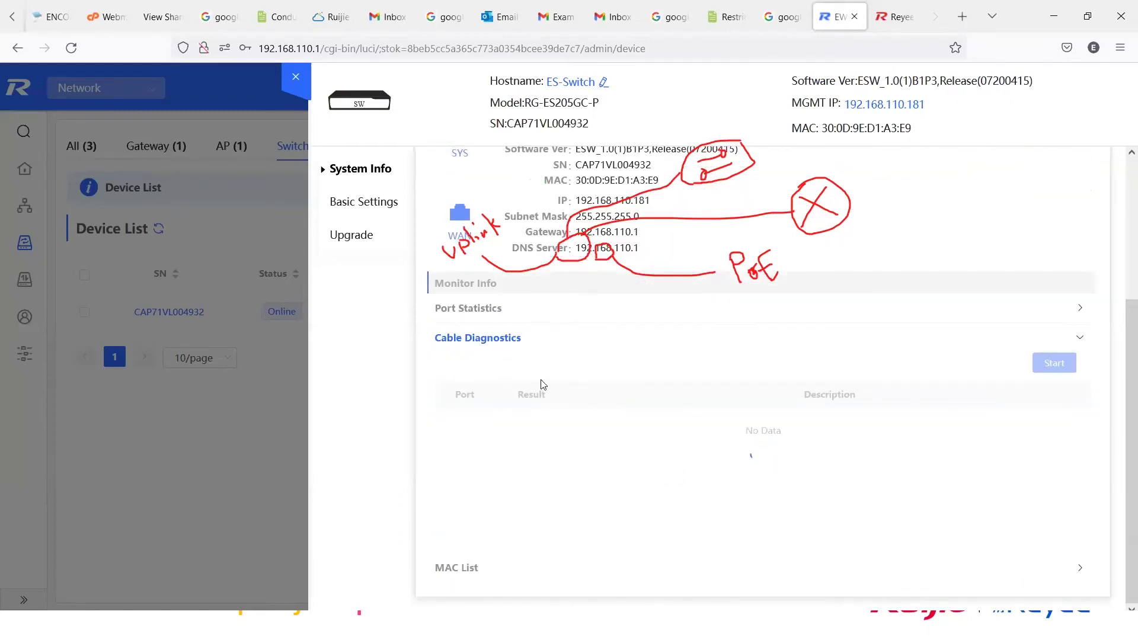
Step: View the switch's MAC list and start the cable diagnostics test again
click(468, 567)
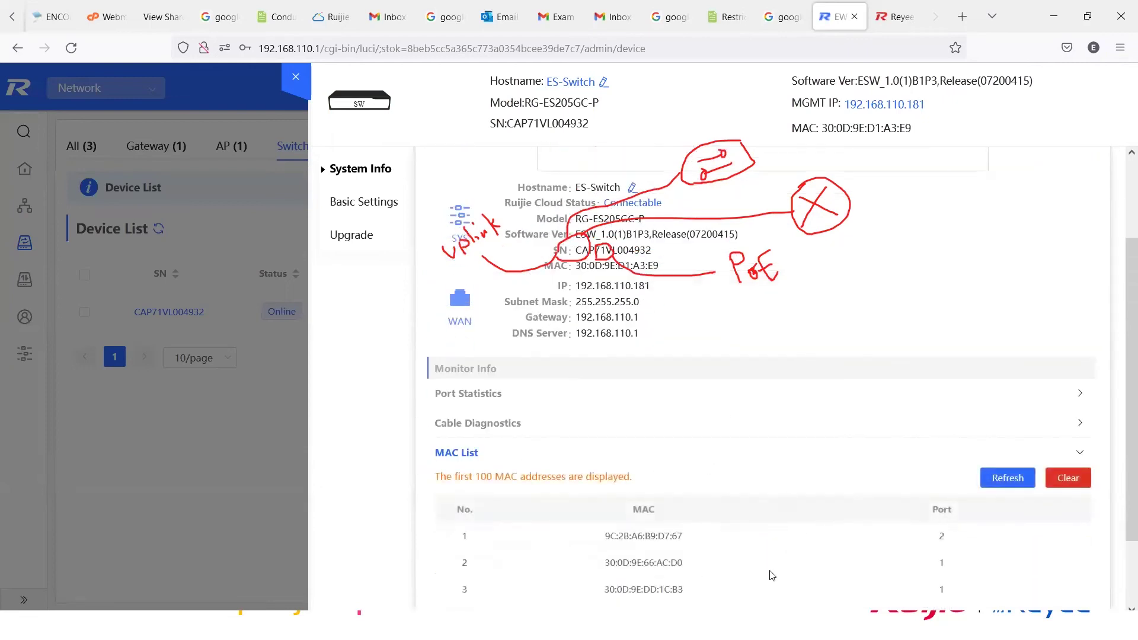
scroll(727, 589, down, 2)
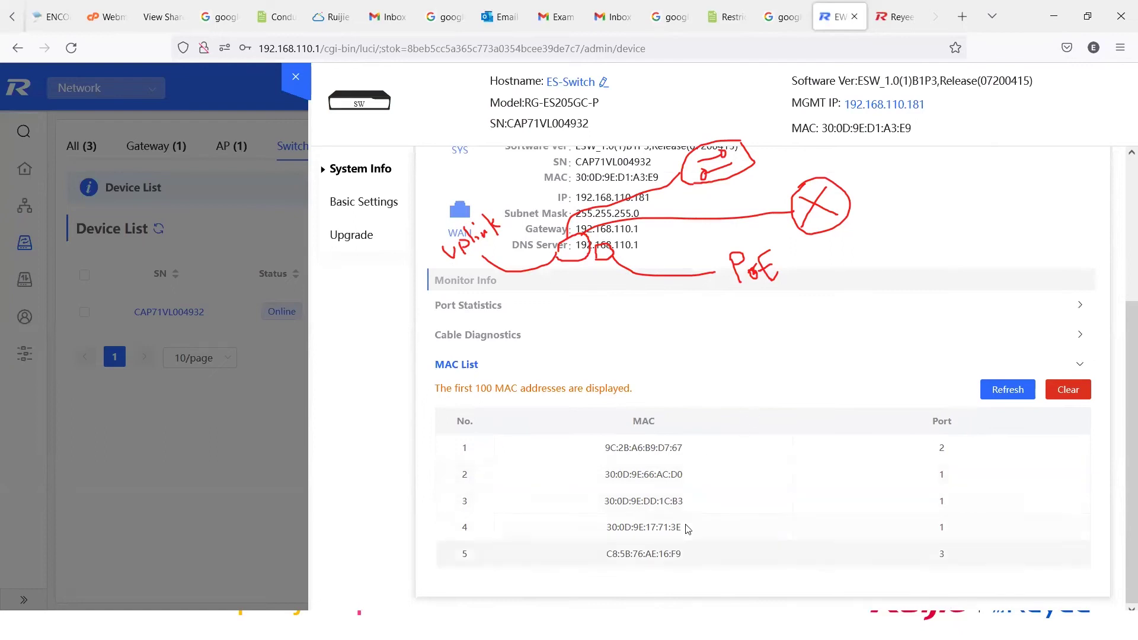
click(453, 335)
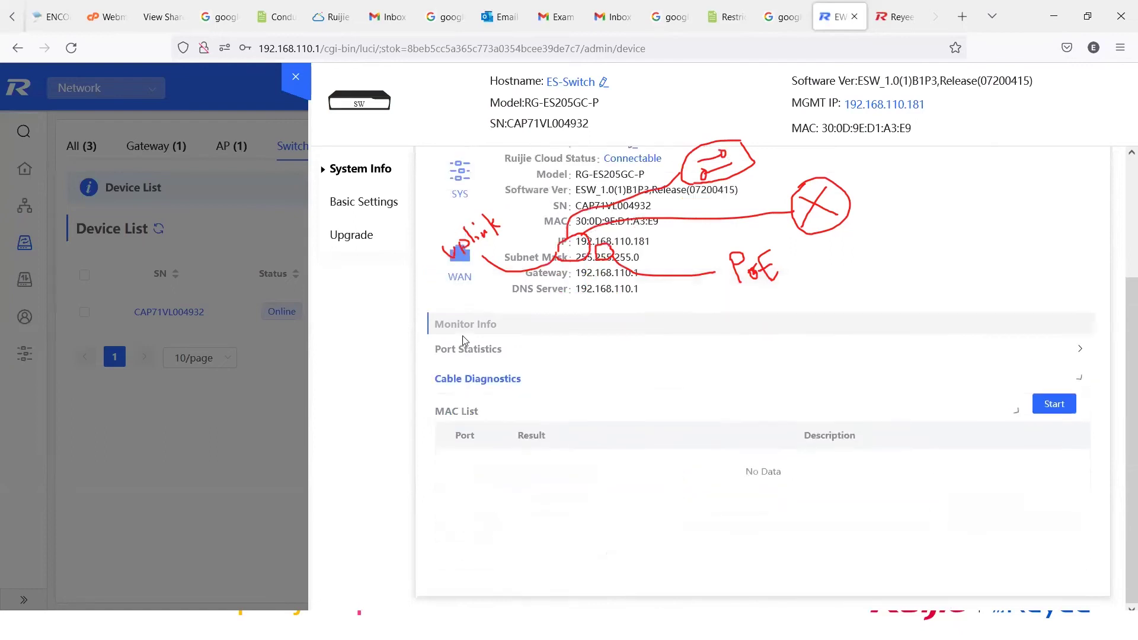
scroll(832, 453, down, 1)
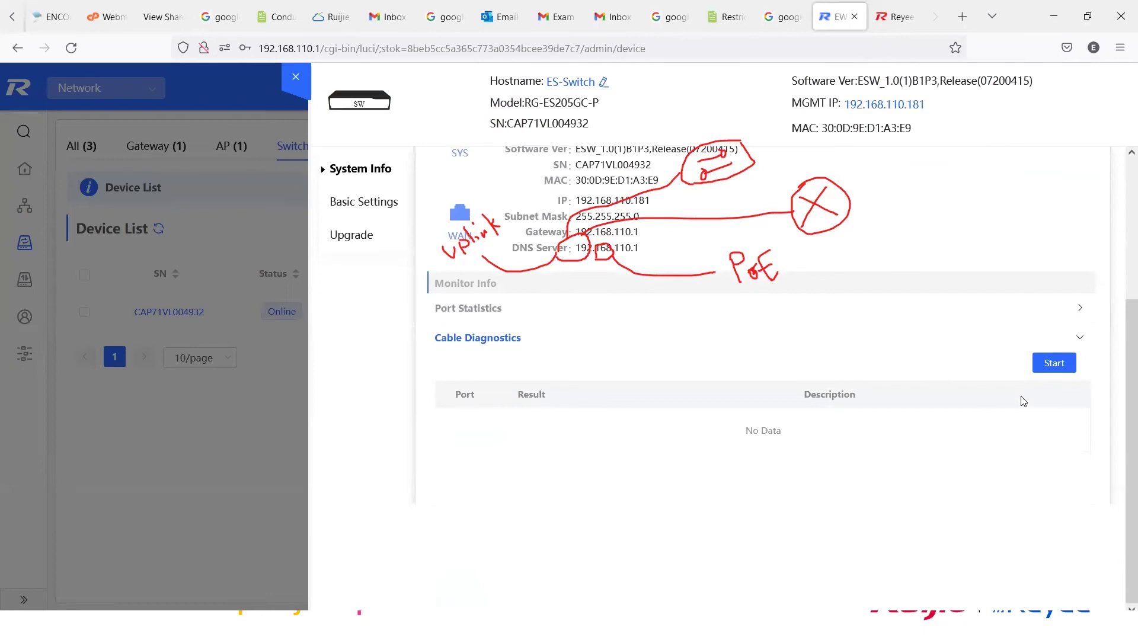
click(1053, 363)
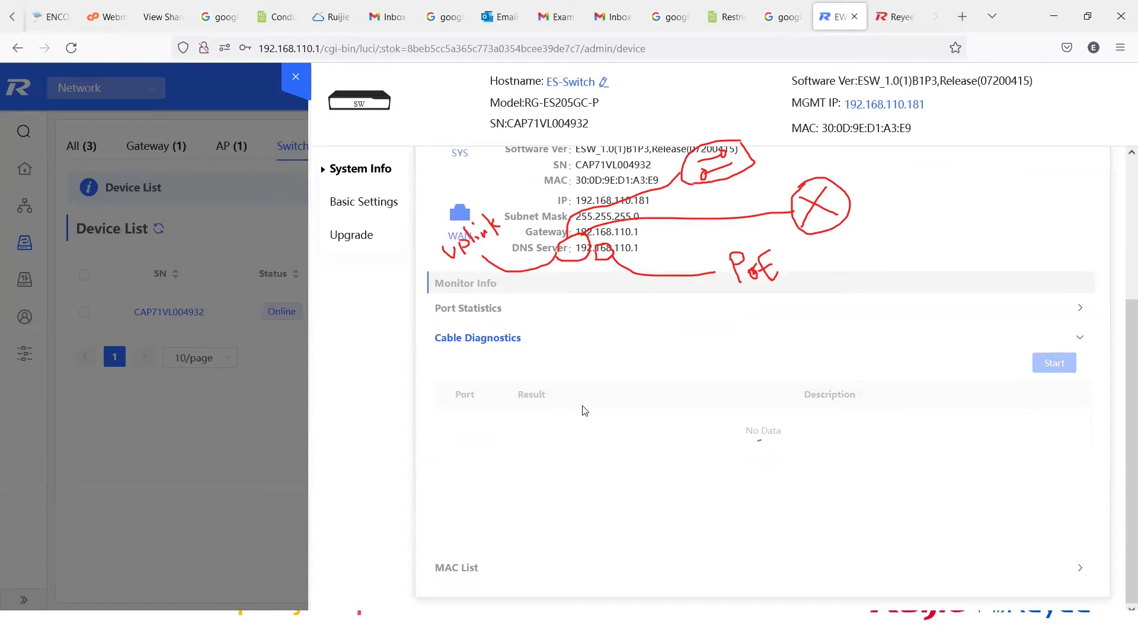
Step: Open the switch's basic settings and clear the hand-drawn annotations from the screen
scroll(669, 228, up, 3)
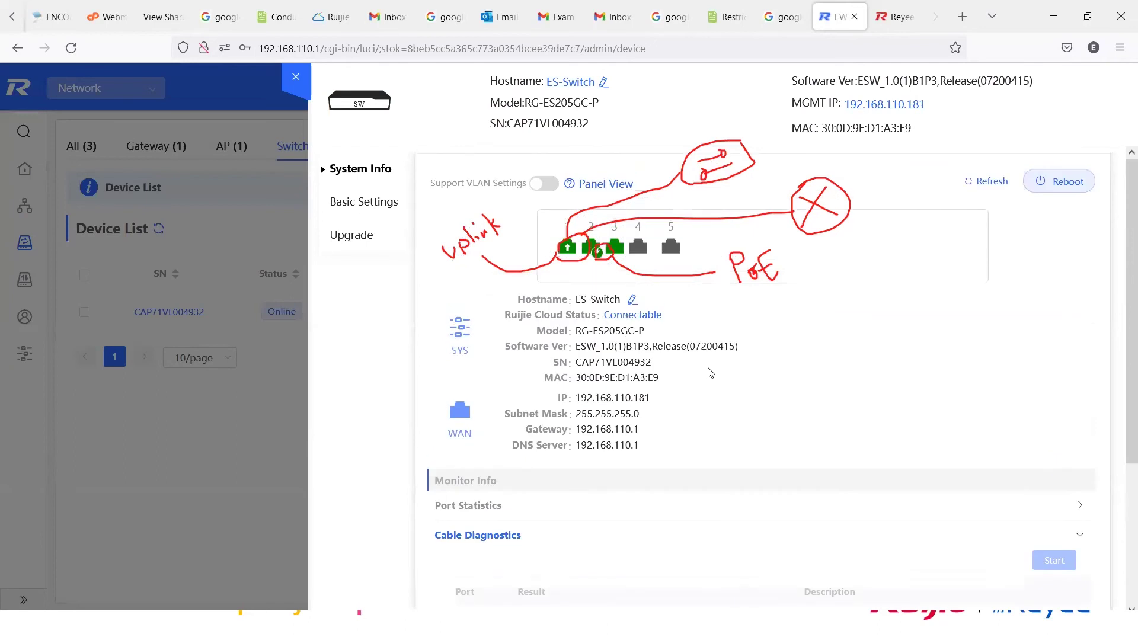
scroll(668, 229, down, 3)
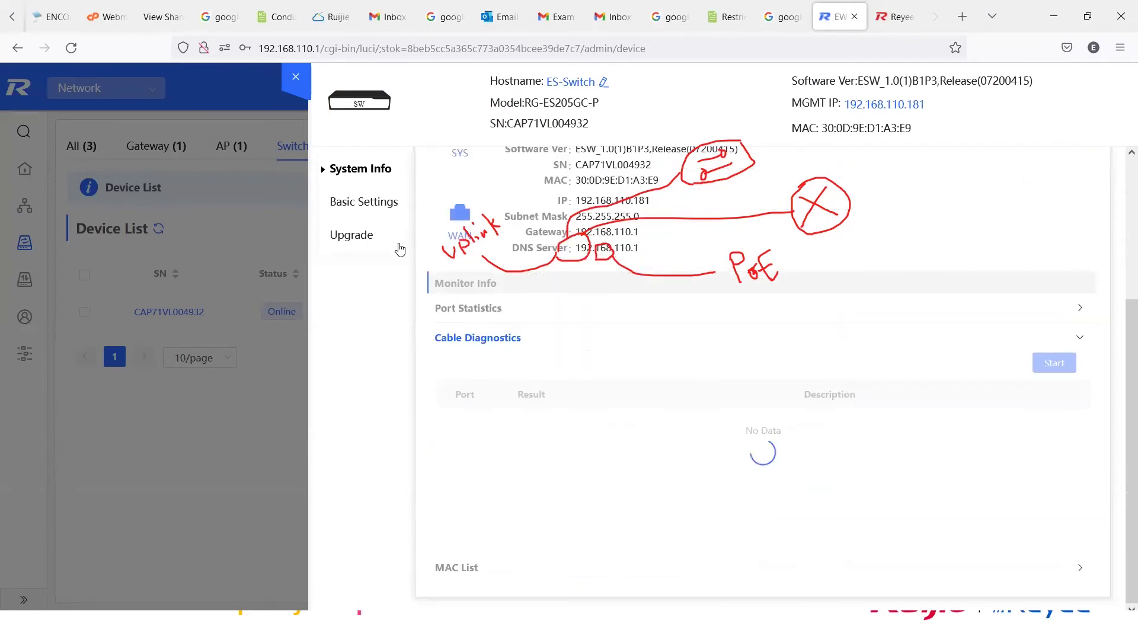
scroll(375, 205, up, 3)
click(375, 202)
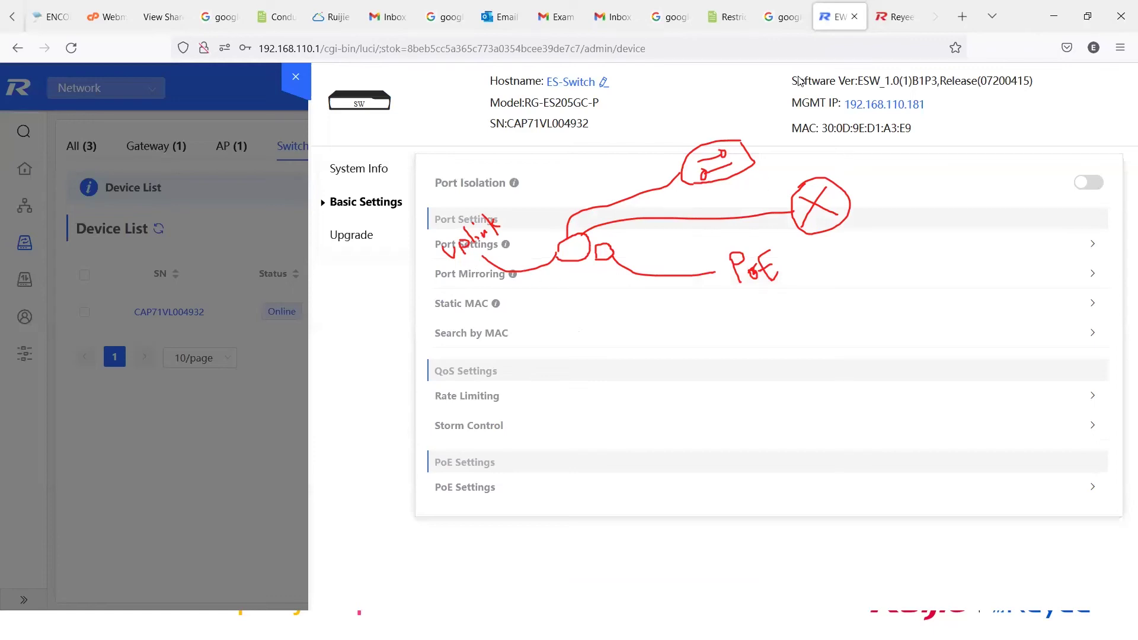
key(Escape)
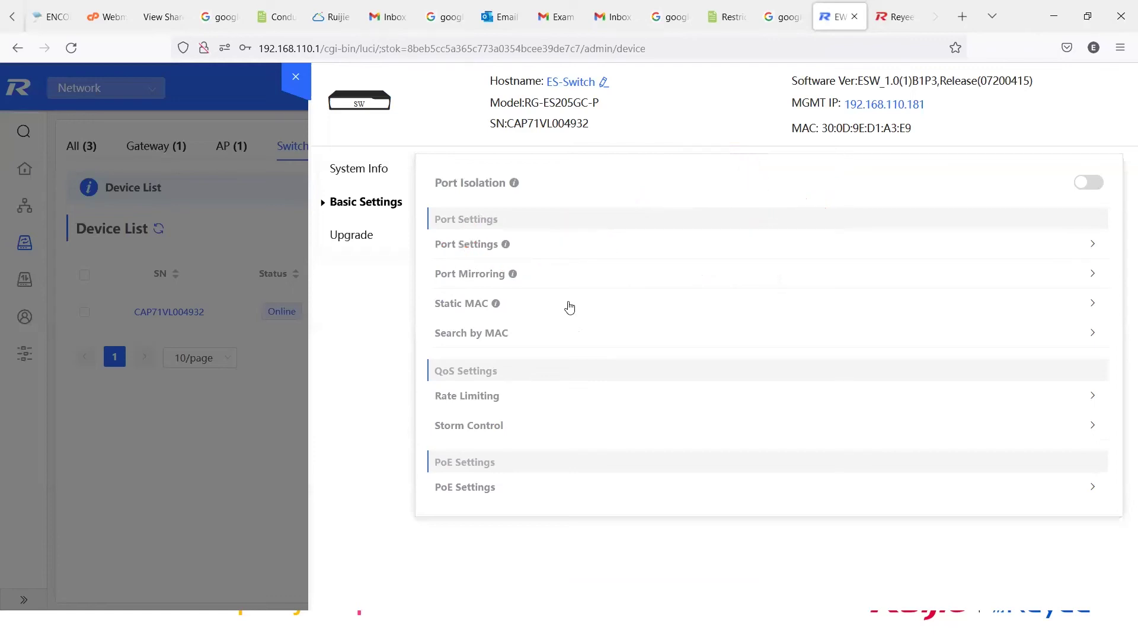
Step: Expand the Port Settings section and select Port 1 as the port to configure
click(459, 246)
scroll(709, 320, down, 2)
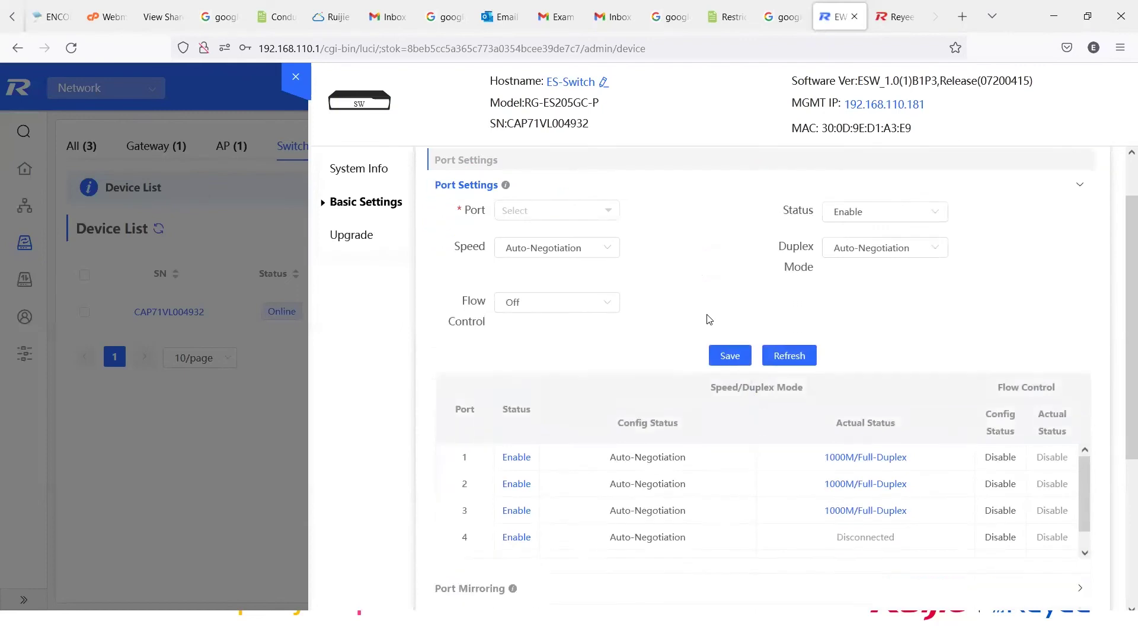
click(604, 187)
click(560, 226)
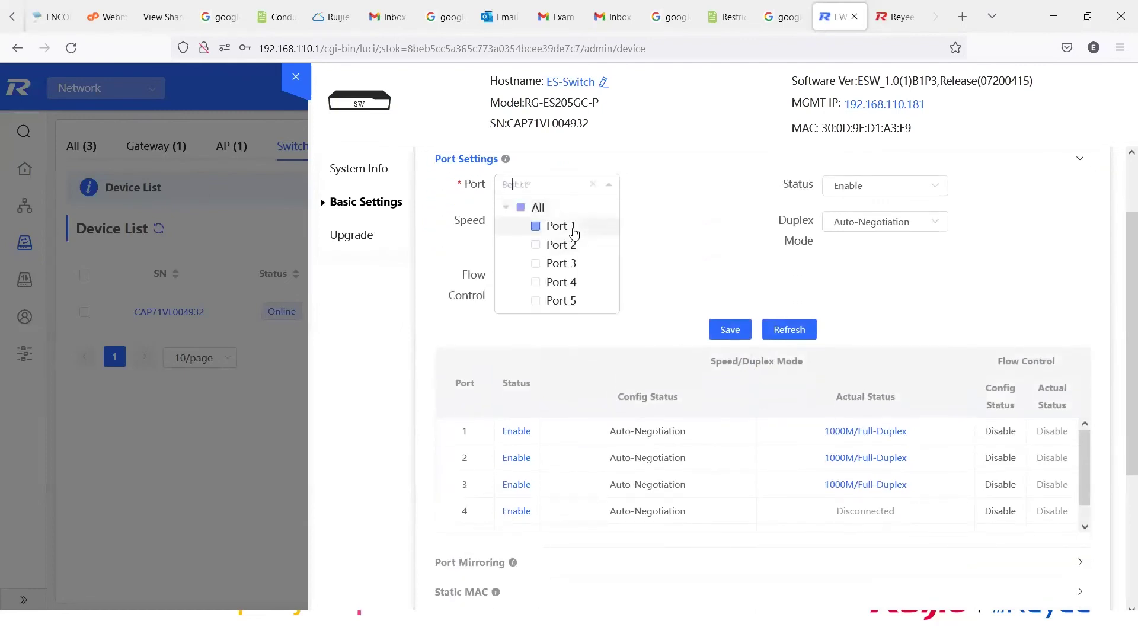
click(664, 249)
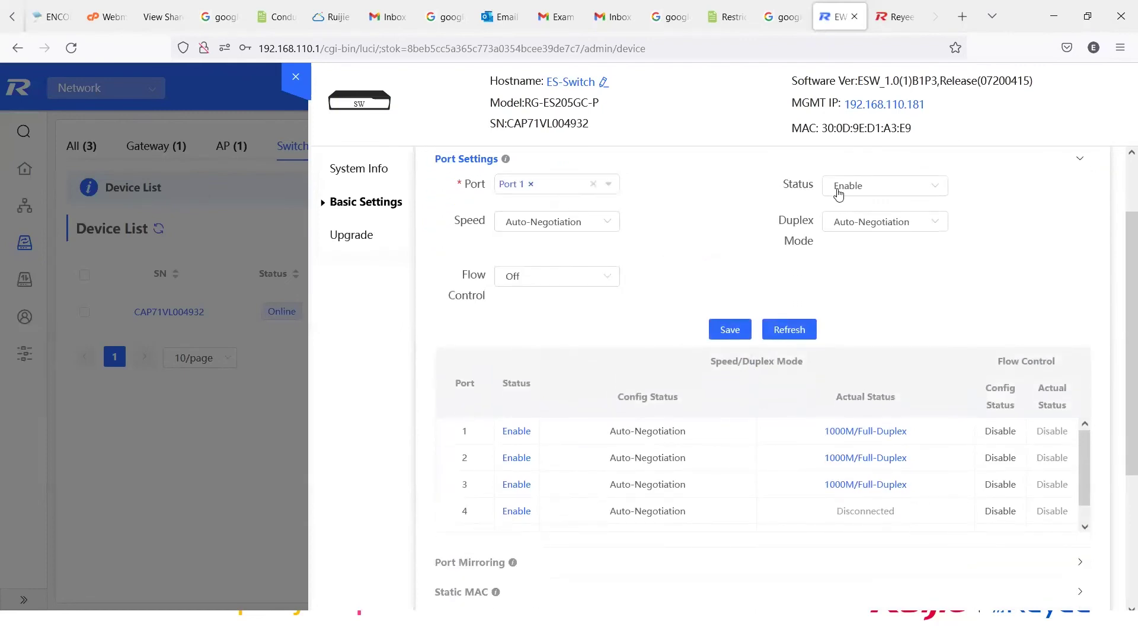
Step: View the available speed and duplex mode options for Port 1
click(563, 228)
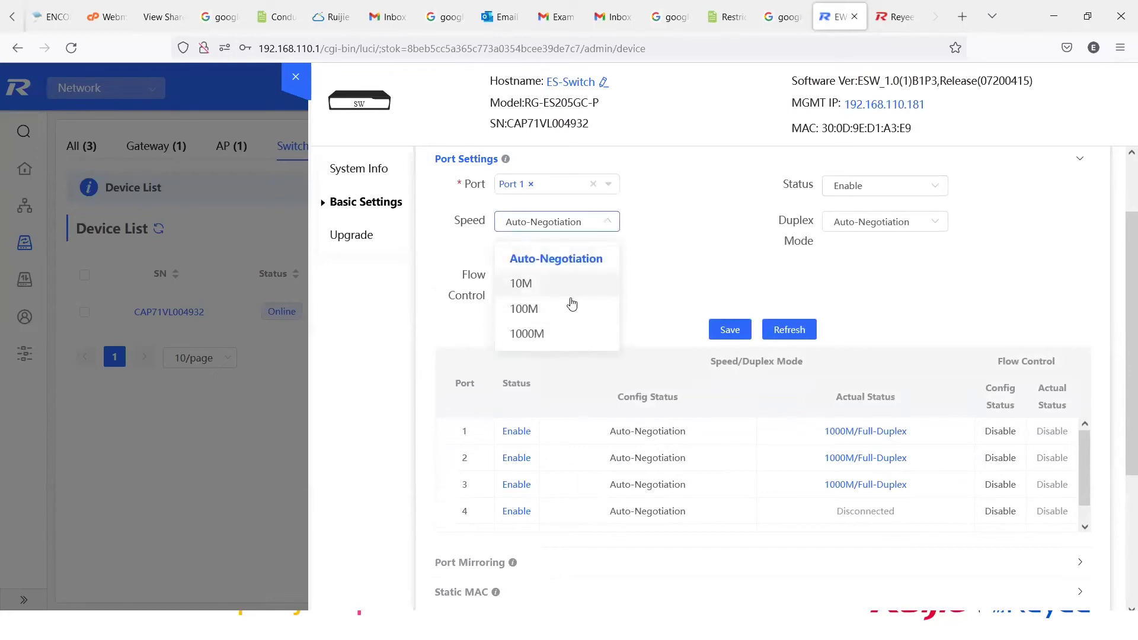
click(698, 262)
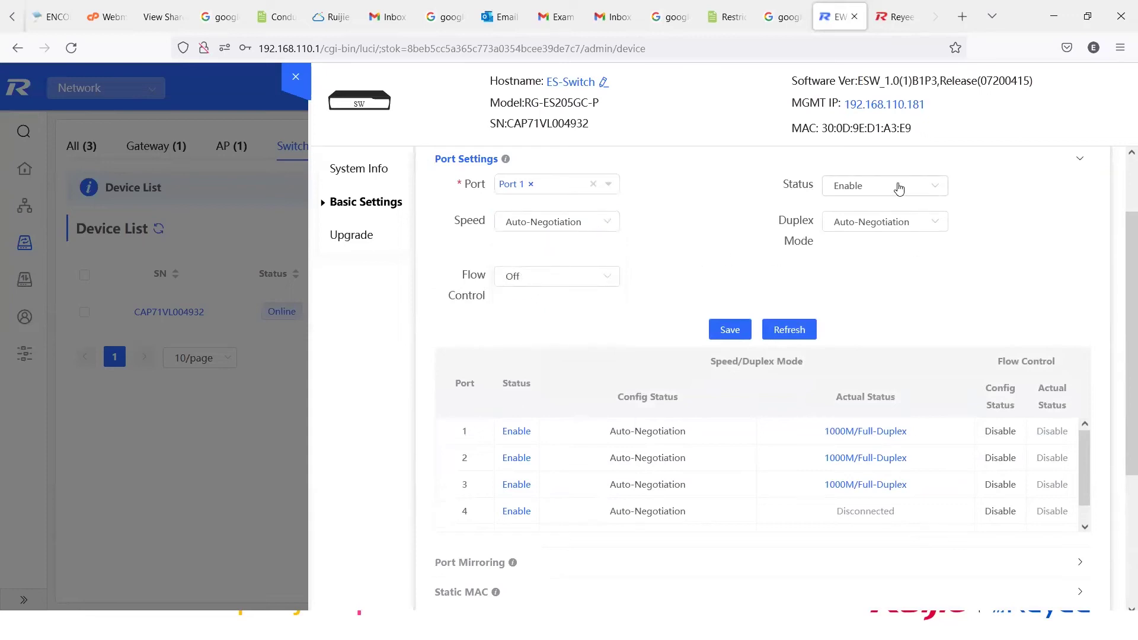
click(893, 227)
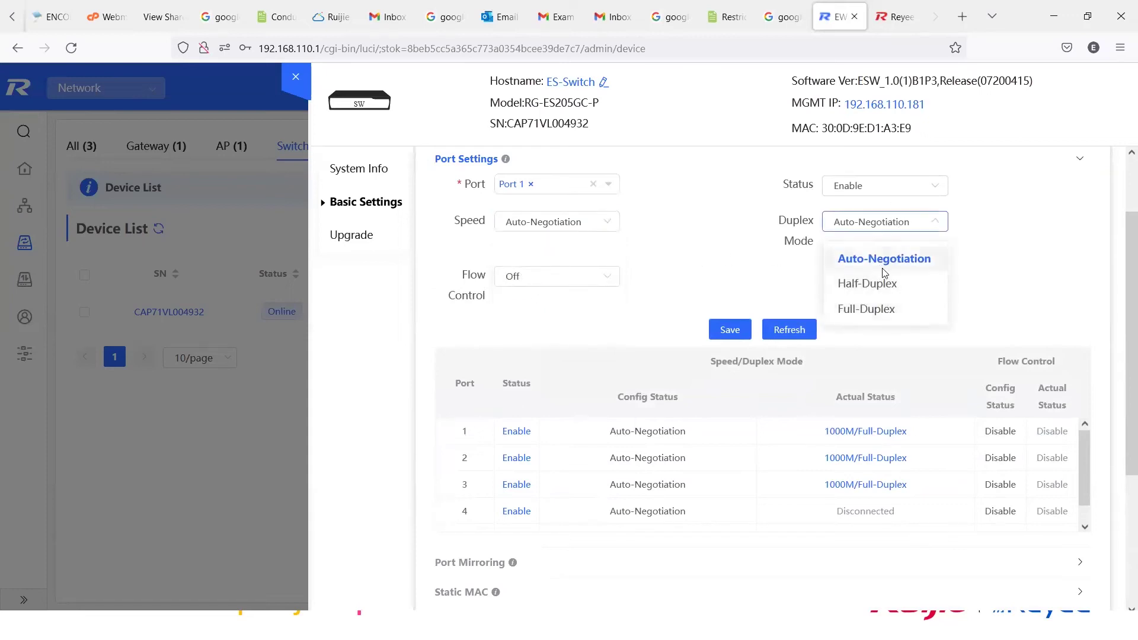
click(635, 275)
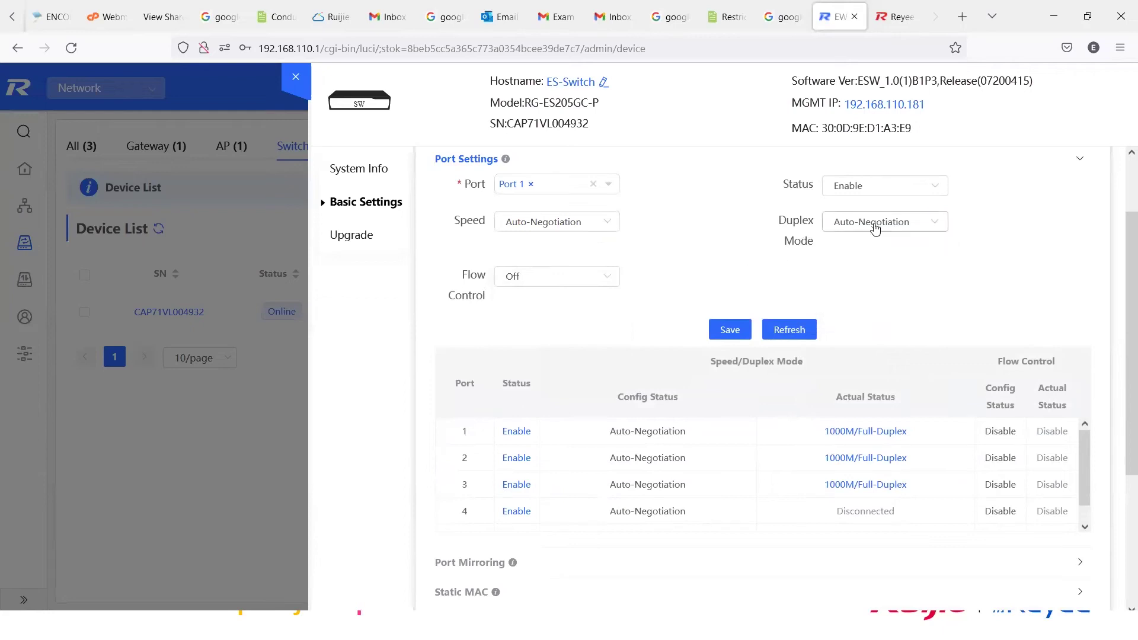
click(882, 224)
click(699, 272)
Step: Open the PoE settings and highlight port 2's transmit power status
scroll(695, 279, down, 4)
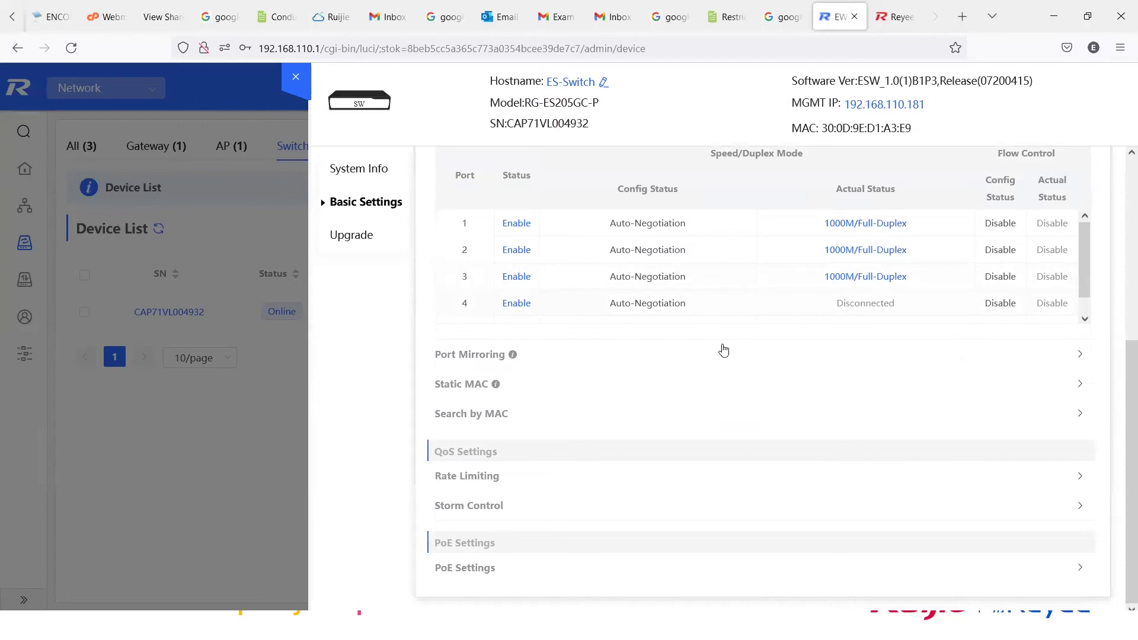
click(470, 570)
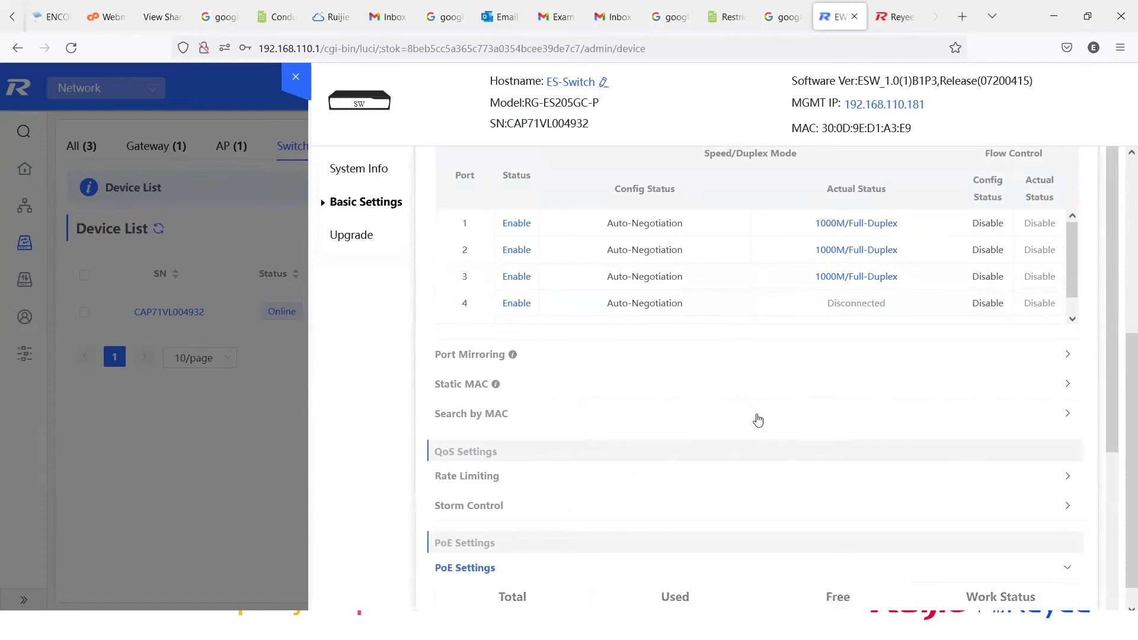
scroll(757, 419, down, 5)
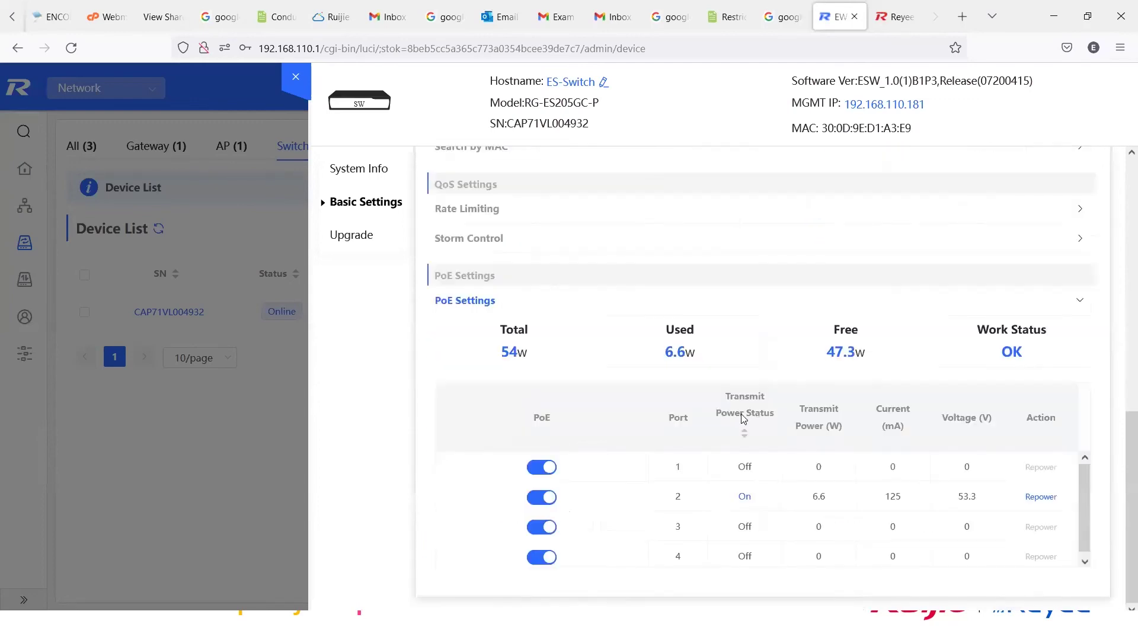
double_click(740, 506)
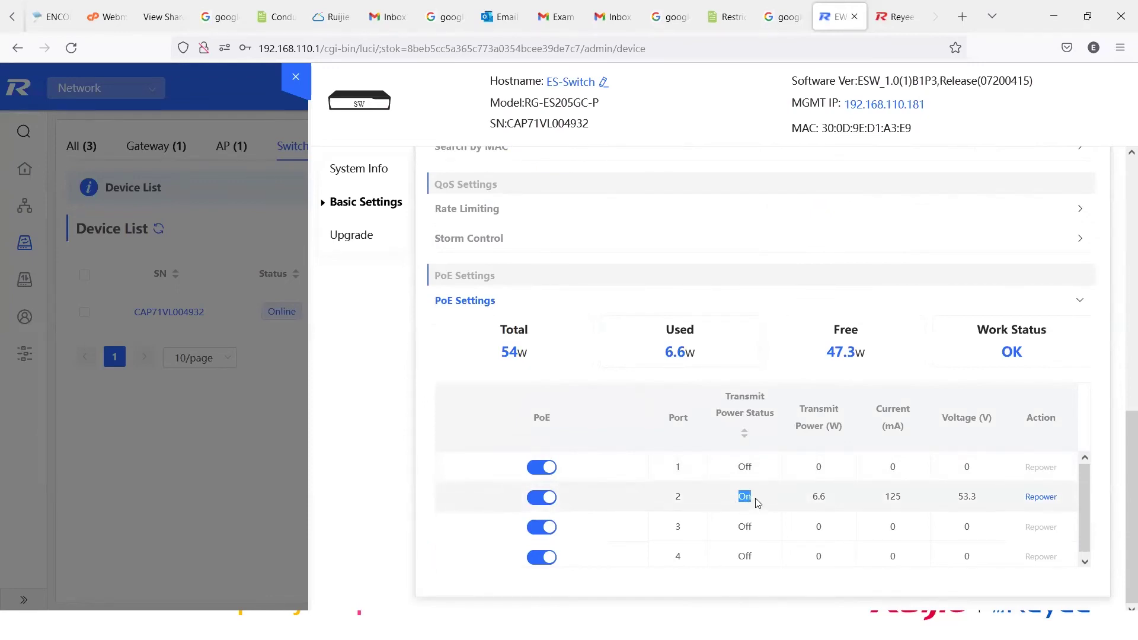
Step: Reload the PoE settings and check port 2's transmit power status again
click(464, 294)
scroll(464, 294, up, 5)
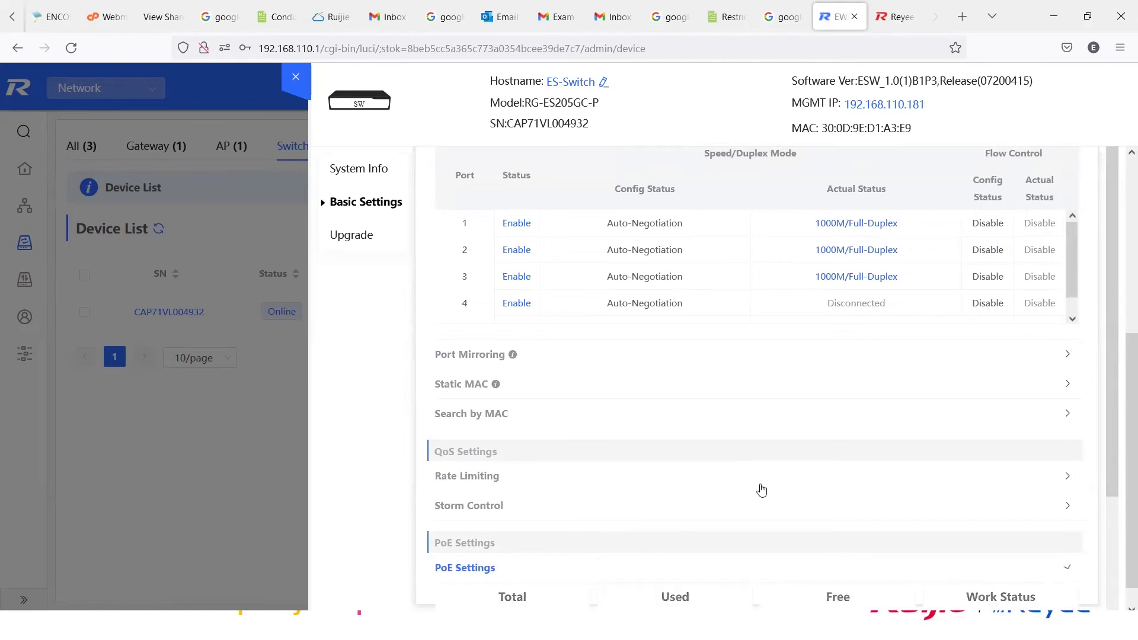
scroll(762, 490, down, 5)
double_click(741, 497)
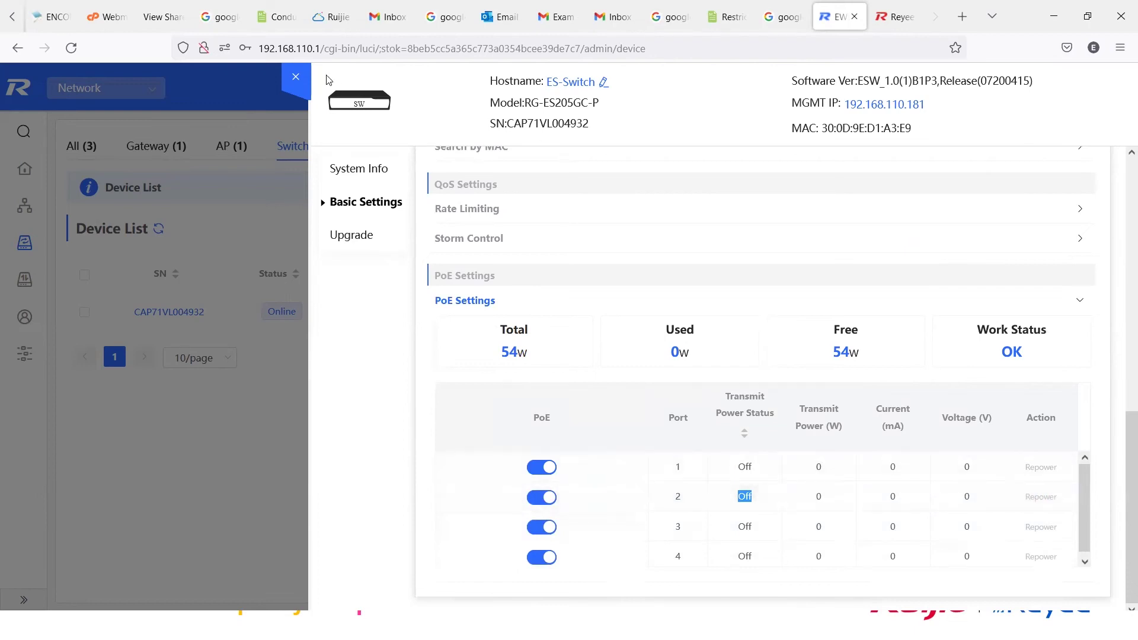
Step: Sketch a switch connected by a line to a camera above the PoE table and circle port 2's Repower action
mouse_move(585, 228)
mouse_down()
mouse_move(573, 264)
mouse_move(566, 234)
mouse_move(611, 237)
mouse_move(608, 248)
mouse_move(703, 164)
mouse_up()
mouse_move(709, 122)
mouse_down()
mouse_move(756, 143)
mouse_move(716, 155)
mouse_move(754, 84)
mouse_up()
drag(800, 126, 759, 152)
drag(754, 84, 797, 126)
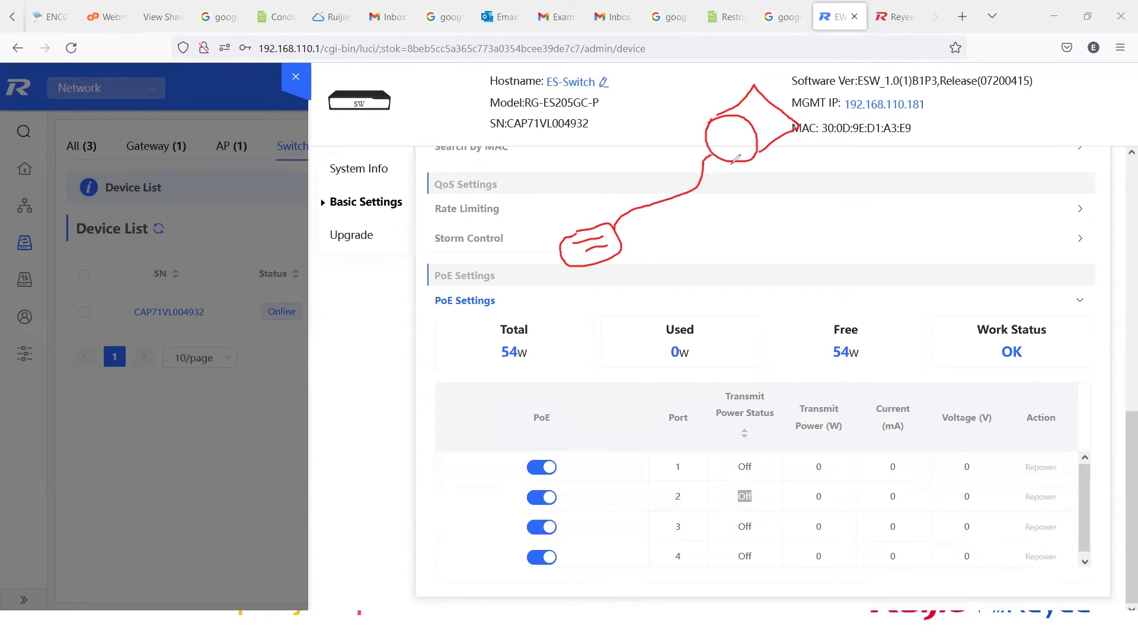
mouse_move(724, 126)
mouse_down()
mouse_move(717, 135)
mouse_move(738, 158)
mouse_up()
mouse_move(1014, 494)
mouse_down()
mouse_move(1046, 485)
mouse_move(1070, 495)
mouse_move(1038, 514)
mouse_move(1009, 495)
mouse_up()
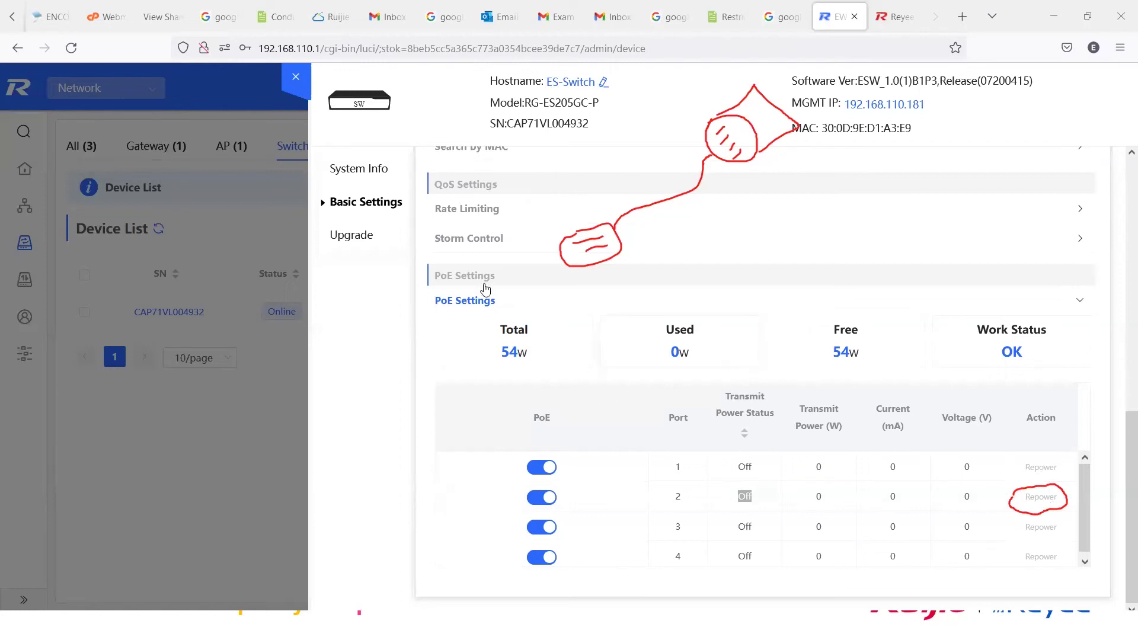
Step: Refresh the PoE settings by reopening them and point out port 2's power status and Repower action
click(453, 303)
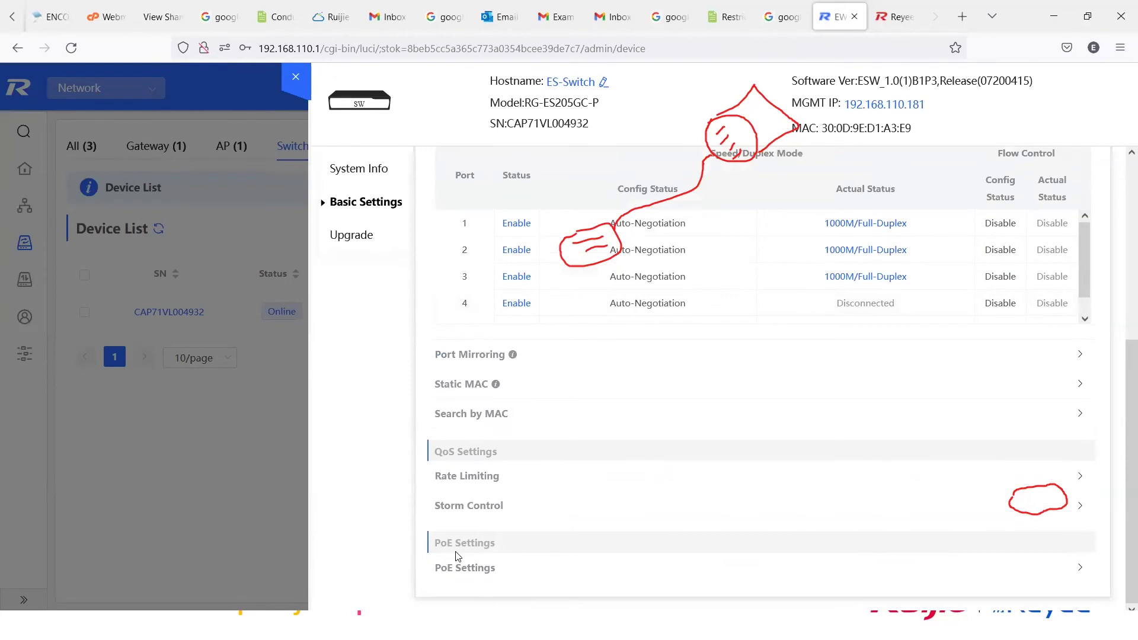
click(458, 558)
scroll(771, 474, down, 5)
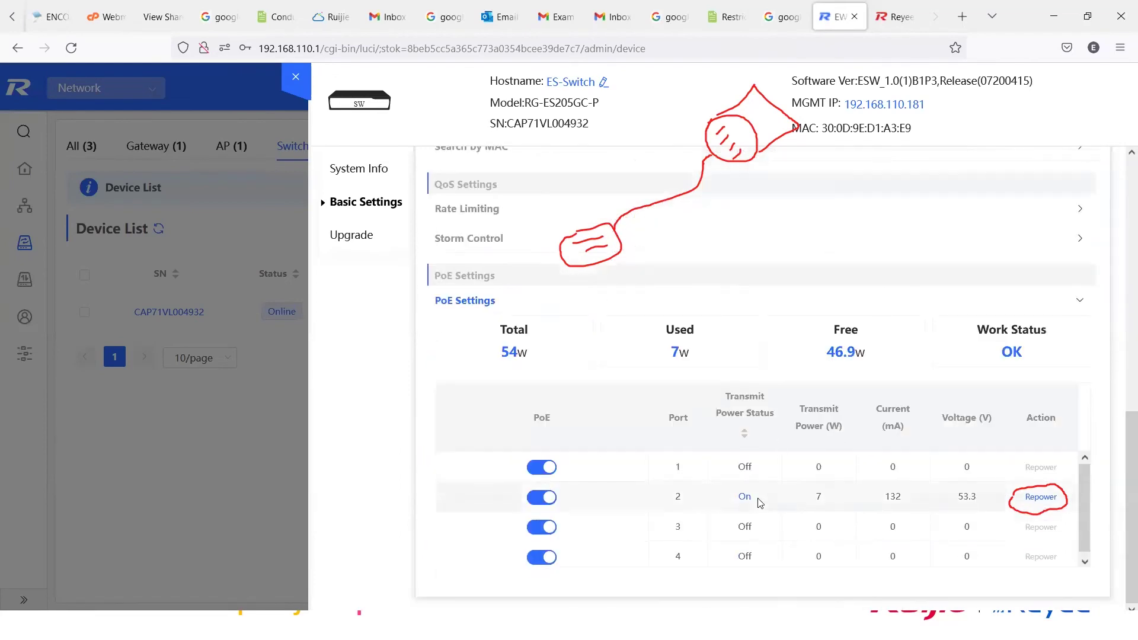
click(1041, 496)
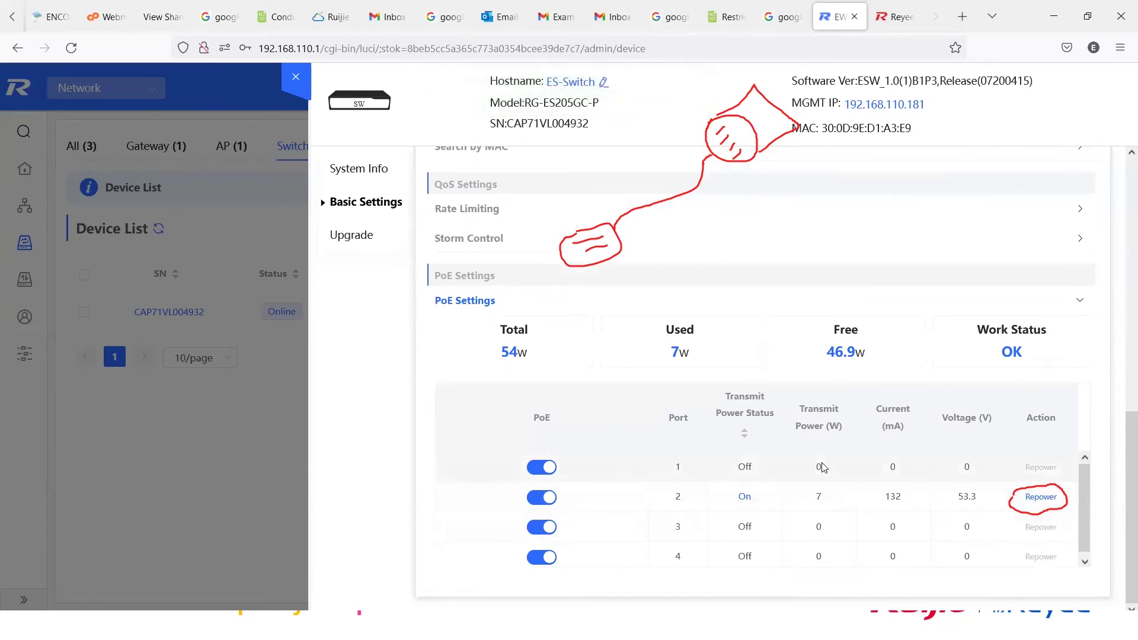
Step: Expand the Port Mirroring section and select Port 1 as the source port
scroll(574, 419, up, 8)
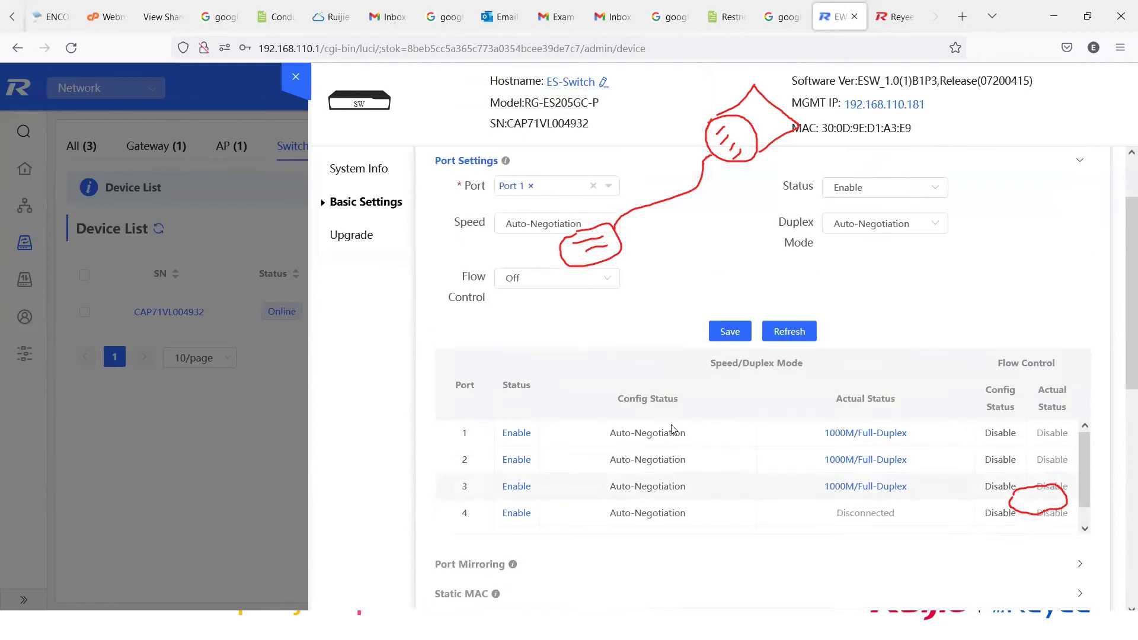
scroll(671, 428, up, 1)
scroll(701, 344, down, 4)
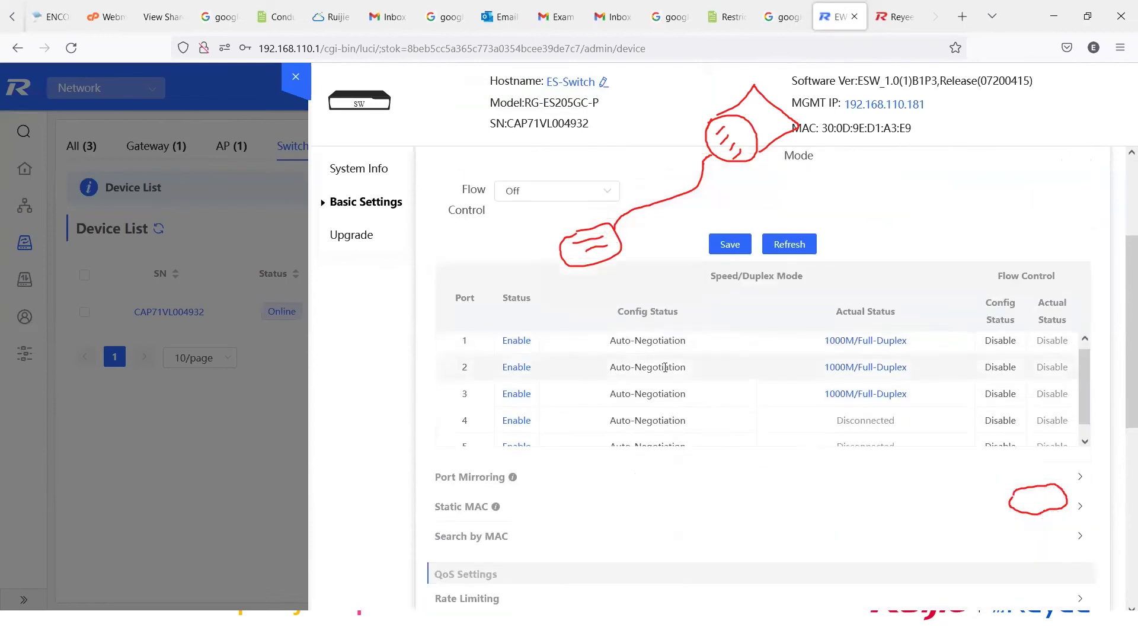
mouse_move(482, 495)
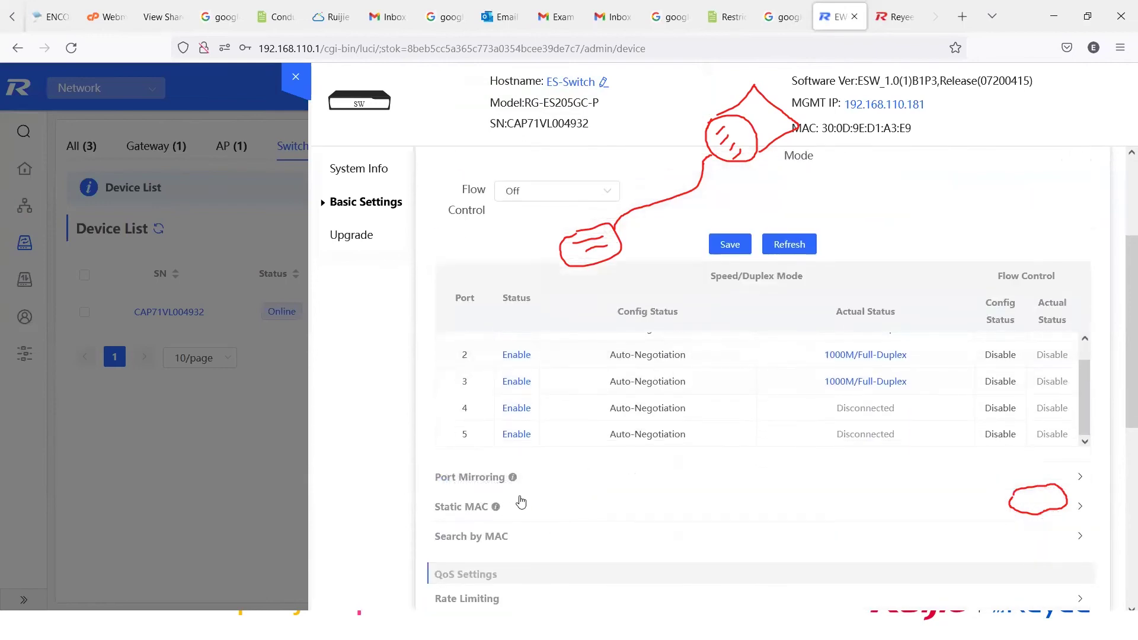
click(452, 477)
scroll(794, 409, up, 2)
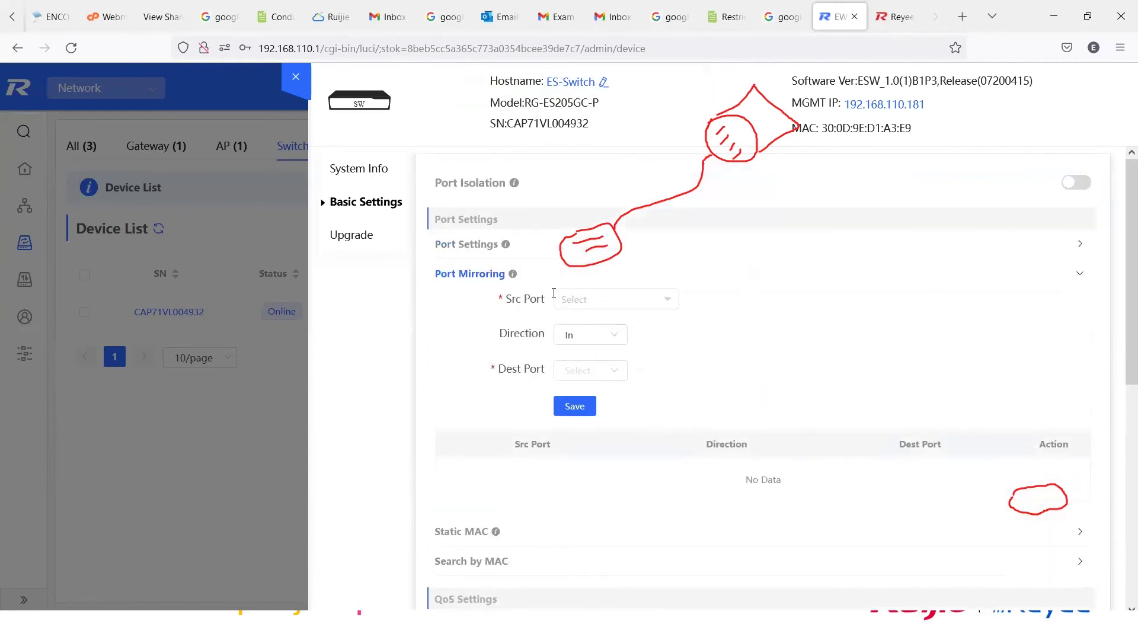
click(619, 302)
click(621, 343)
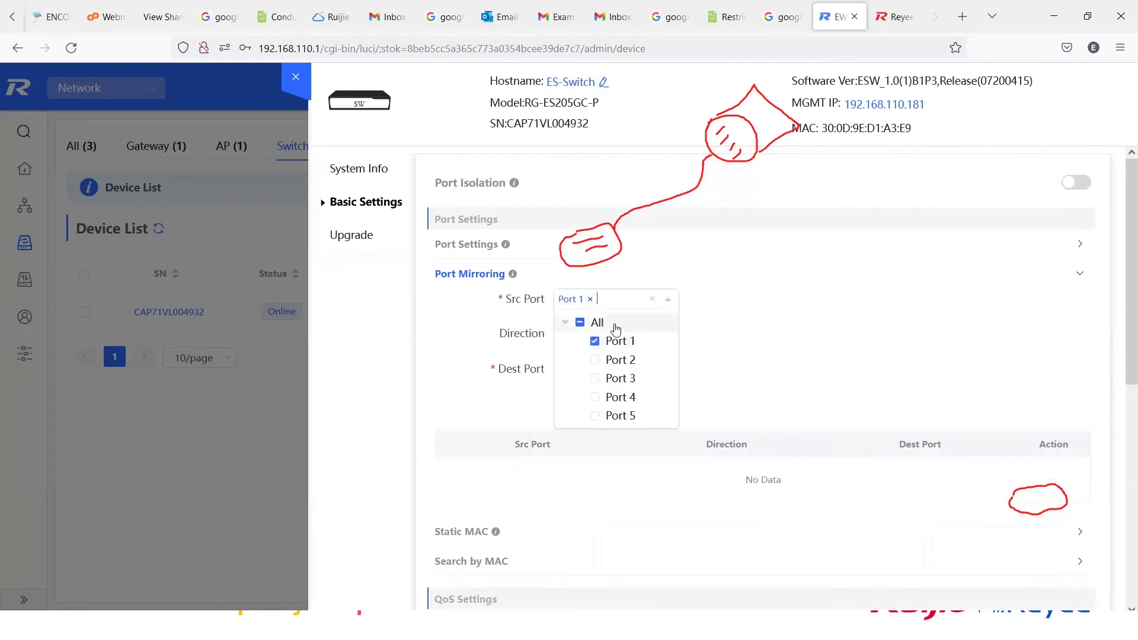
click(716, 347)
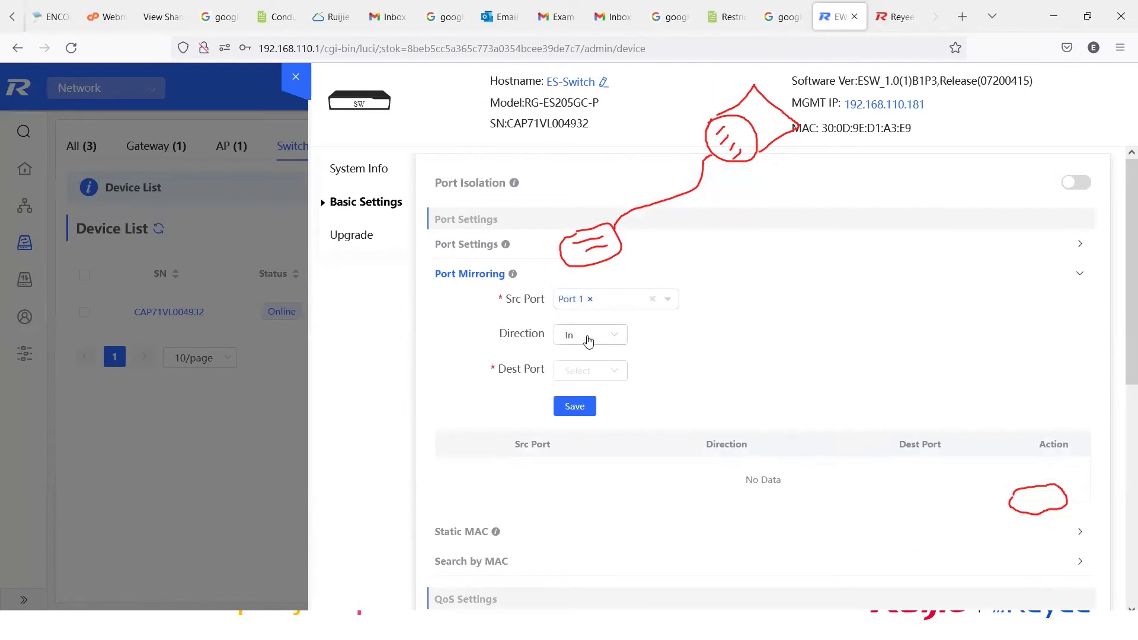
Step: Set the mirroring direction to All and view the available destination ports
click(569, 343)
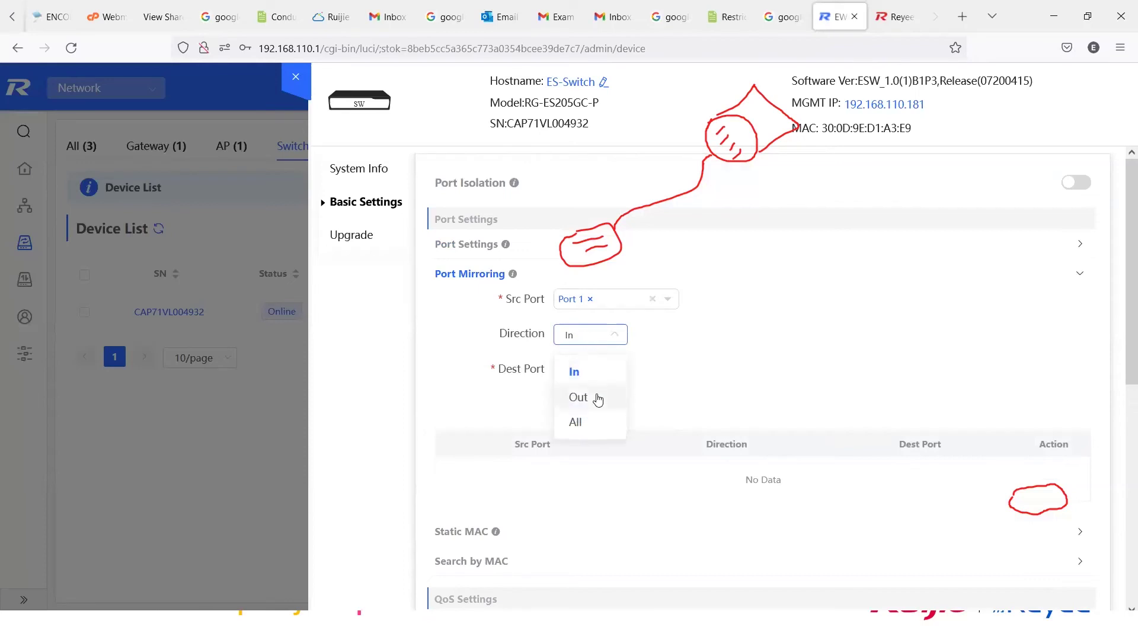
click(584, 423)
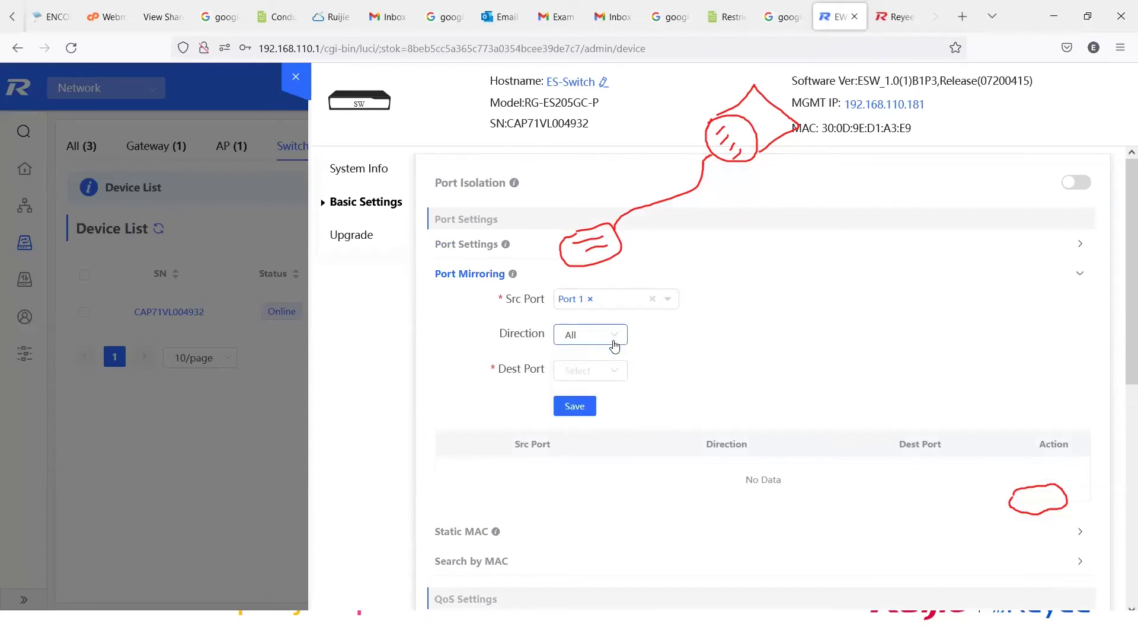
click(596, 373)
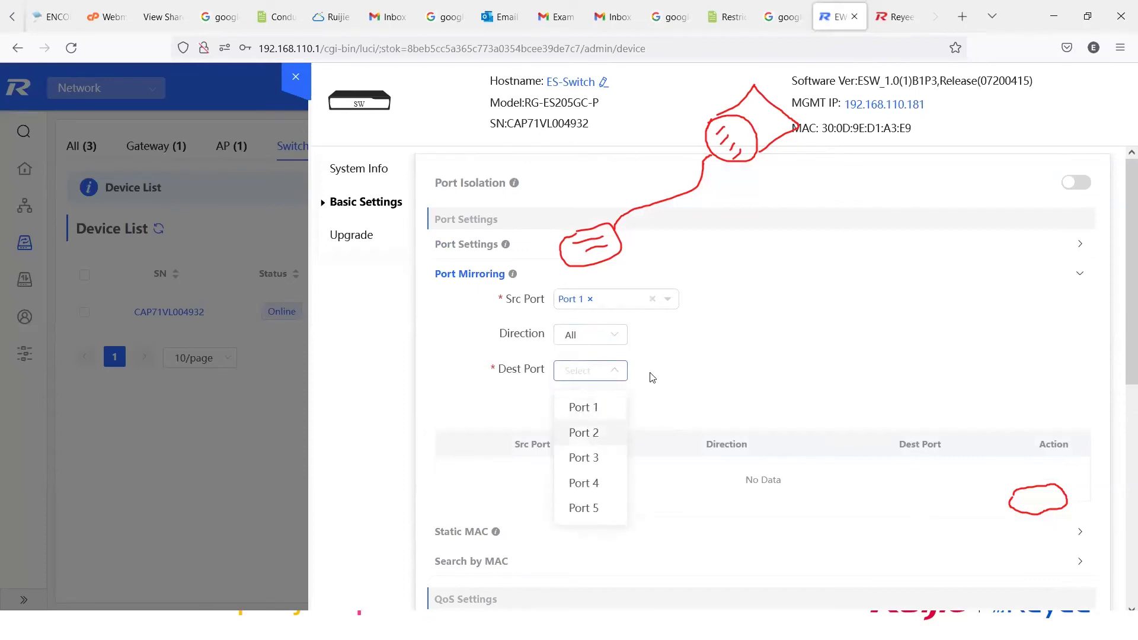
click(715, 126)
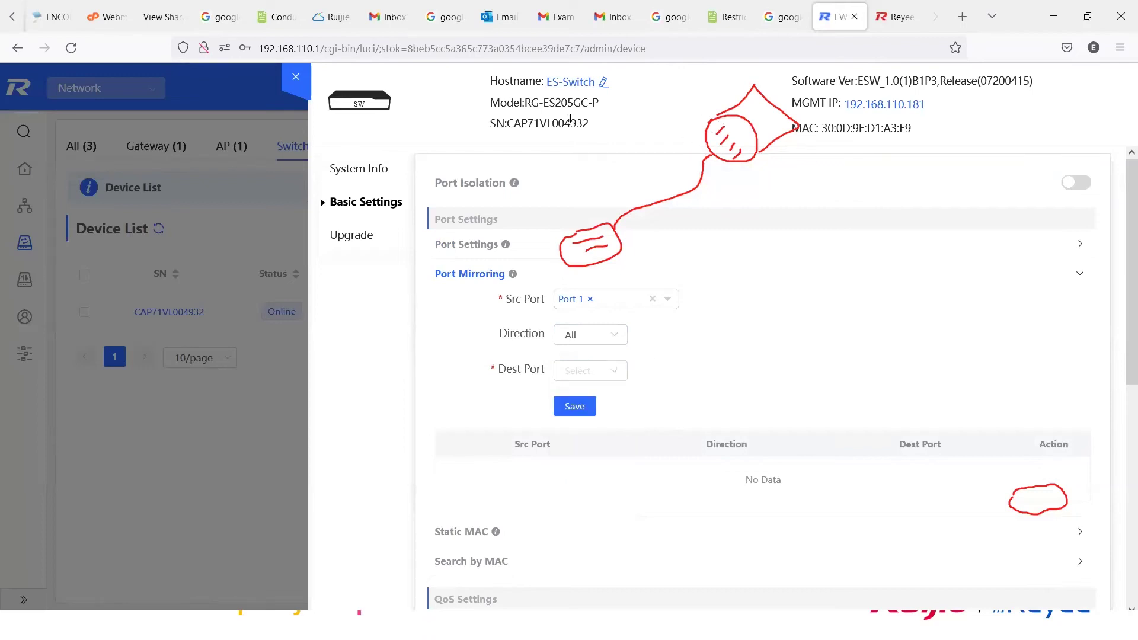
Step: Draw an arrow from Port Mirroring and sketch a switch linked to two hosts, labelling the second one "wireshark"
mouse_move(519, 274)
mouse_down()
mouse_move(673, 286)
mouse_move(652, 292)
mouse_up()
mouse_move(742, 256)
mouse_down()
mouse_move(816, 248)
mouse_move(741, 284)
mouse_move(754, 253)
mouse_move(759, 265)
mouse_move(813, 266)
mouse_move(749, 279)
mouse_up()
mouse_move(732, 330)
mouse_down()
mouse_move(755, 287)
mouse_move(799, 326)
mouse_move(818, 274)
mouse_up()
mouse_move(743, 333)
mouse_down()
mouse_move(713, 356)
mouse_move(713, 390)
mouse_move(746, 366)
mouse_up()
mouse_move(808, 326)
mouse_down()
mouse_move(781, 347)
mouse_move(783, 356)
mouse_move(813, 350)
mouse_move(784, 357)
mouse_move(785, 378)
mouse_up()
mouse_move(816, 347)
mouse_down()
mouse_move(818, 410)
mouse_move(878, 380)
mouse_up()
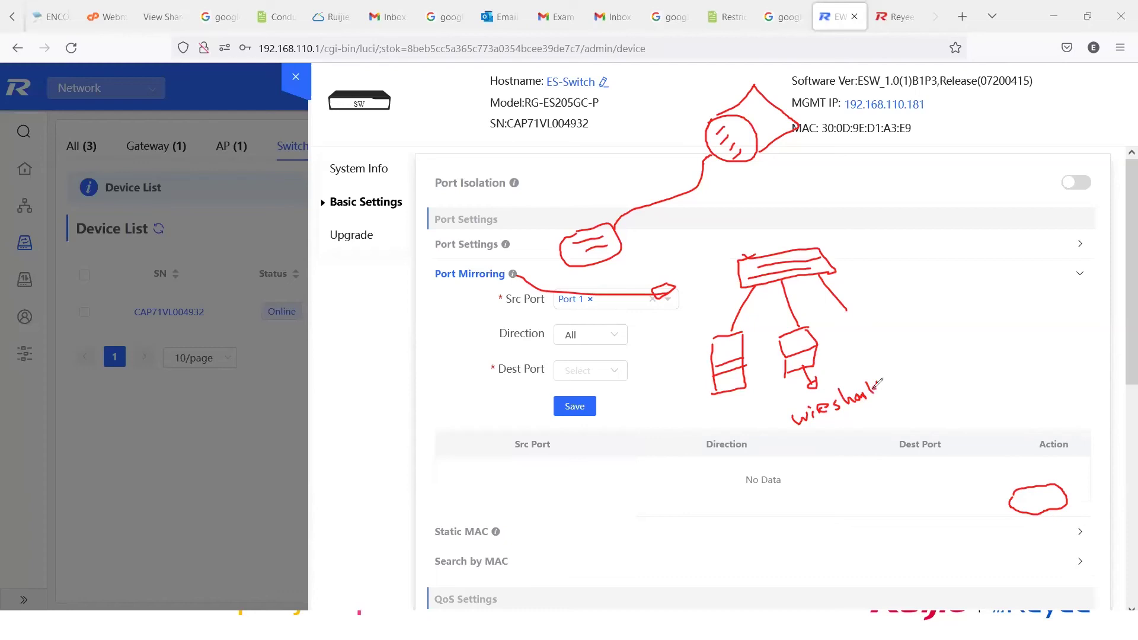
Step: Mark the two host-facing ports on the sketched switch and underline the Src Port label
drag(759, 277, 757, 291)
drag(794, 287, 800, 290)
drag(545, 305, 521, 309)
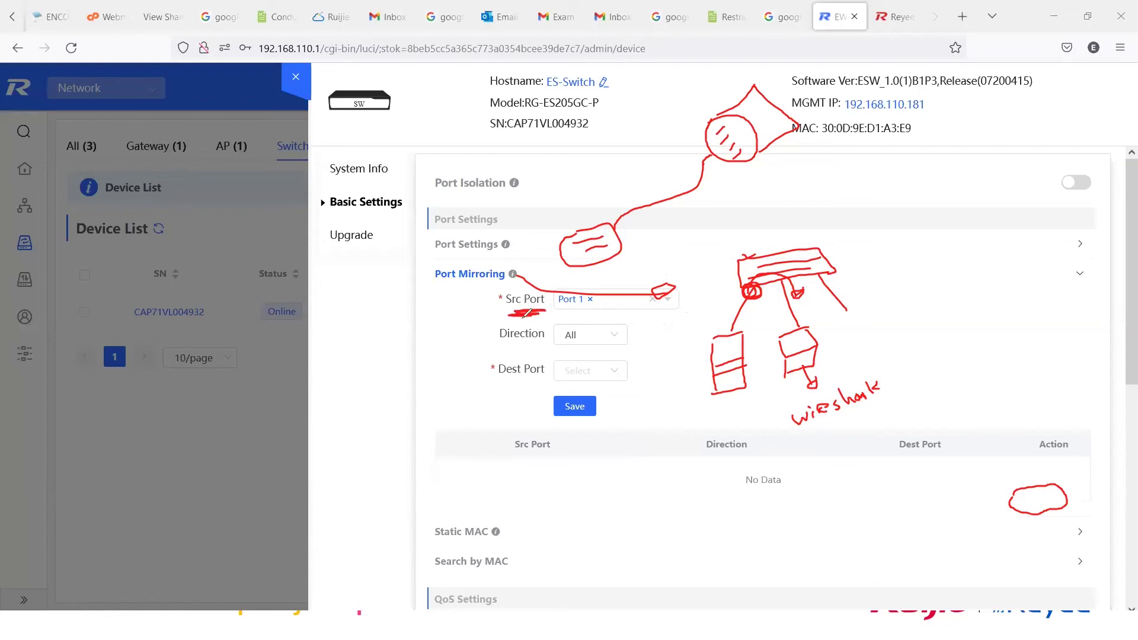
Step: Underline the Direction and Dest Port labels, circle All, and sketch two-way traffic arrows beside the source port
mouse_move(533, 346)
mouse_down()
mouse_move(505, 349)
mouse_move(527, 348)
mouse_up()
mouse_move(741, 284)
mouse_down()
mouse_move(718, 305)
mouse_move(706, 308)
mouse_move(707, 298)
mouse_up()
mouse_move(703, 275)
mouse_down()
mouse_move(683, 338)
mouse_move(698, 323)
mouse_move(693, 274)
mouse_move(703, 268)
mouse_move(670, 321)
mouse_move(686, 312)
mouse_up()
mouse_move(561, 345)
mouse_down()
mouse_move(592, 331)
mouse_move(563, 344)
mouse_up()
drag(509, 386, 533, 384)
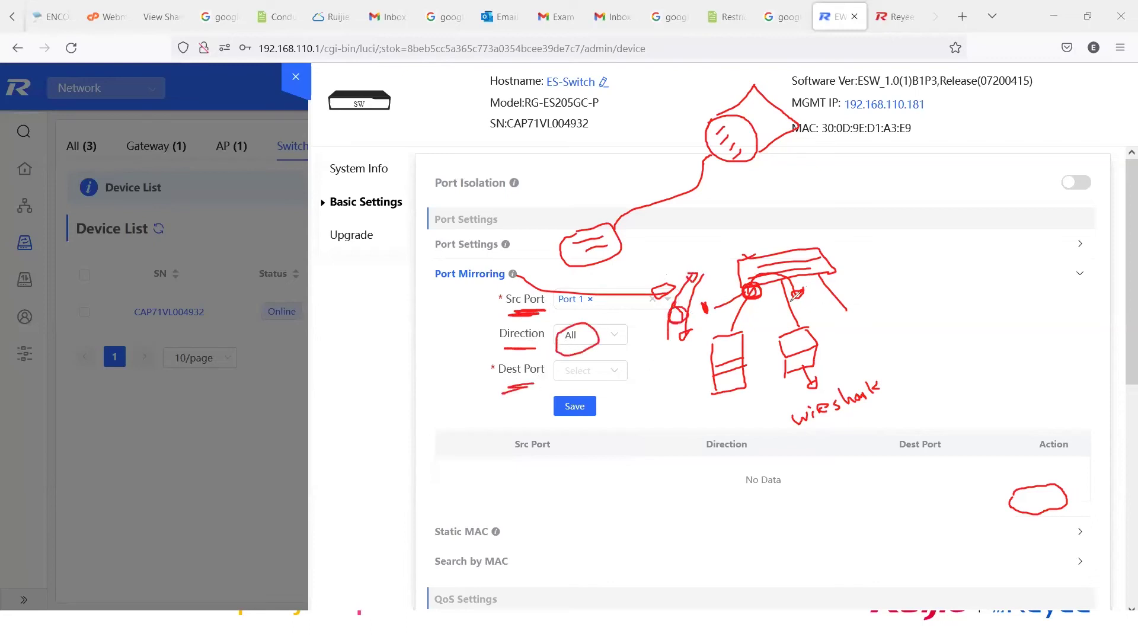
Step: Draw an arrow from the sketched switch down to the second host, and circle the wireshark label and the Port Mirroring heading
drag(771, 294, 786, 326)
mouse_move(811, 384)
mouse_down()
mouse_move(881, 393)
mouse_move(848, 427)
mouse_move(781, 395)
mouse_up()
mouse_move(428, 270)
mouse_down()
mouse_move(498, 261)
mouse_move(531, 278)
mouse_move(469, 291)
mouse_move(426, 271)
mouse_up()
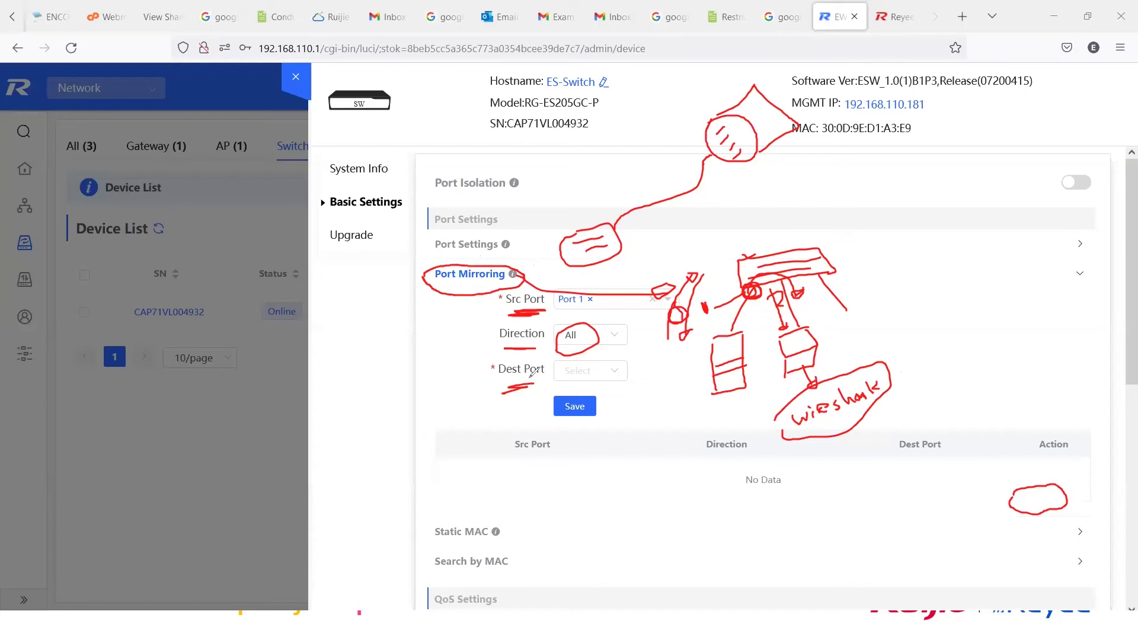
Step: Expand the Static MAC section of the switch's basic settings and clear all drawn annotations from the screen
scroll(484, 391, down, 3)
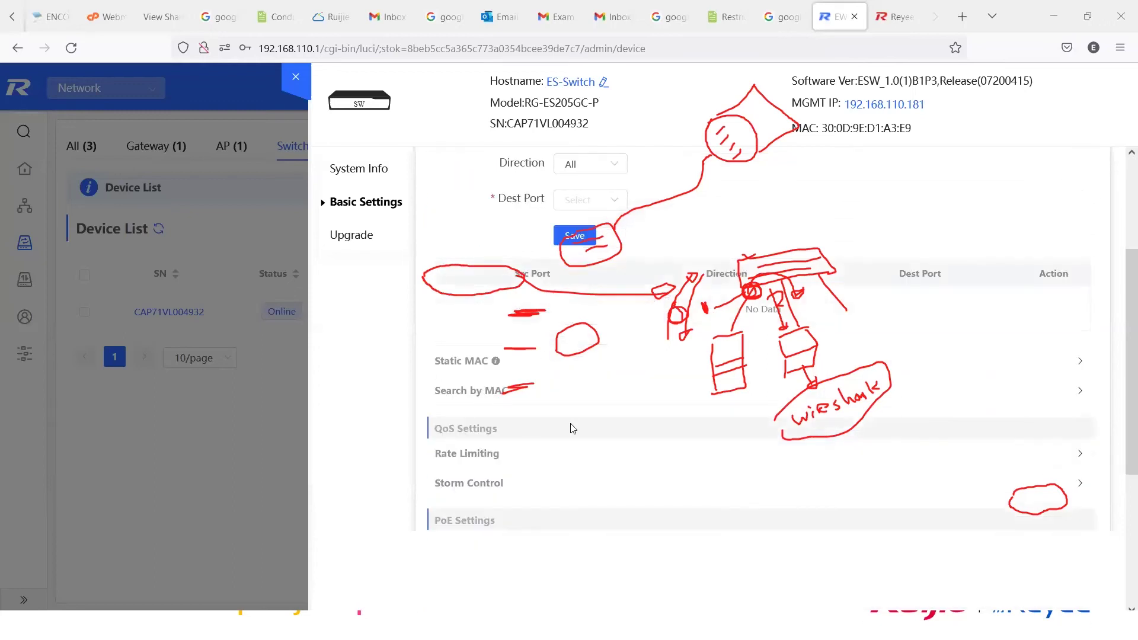
click(461, 361)
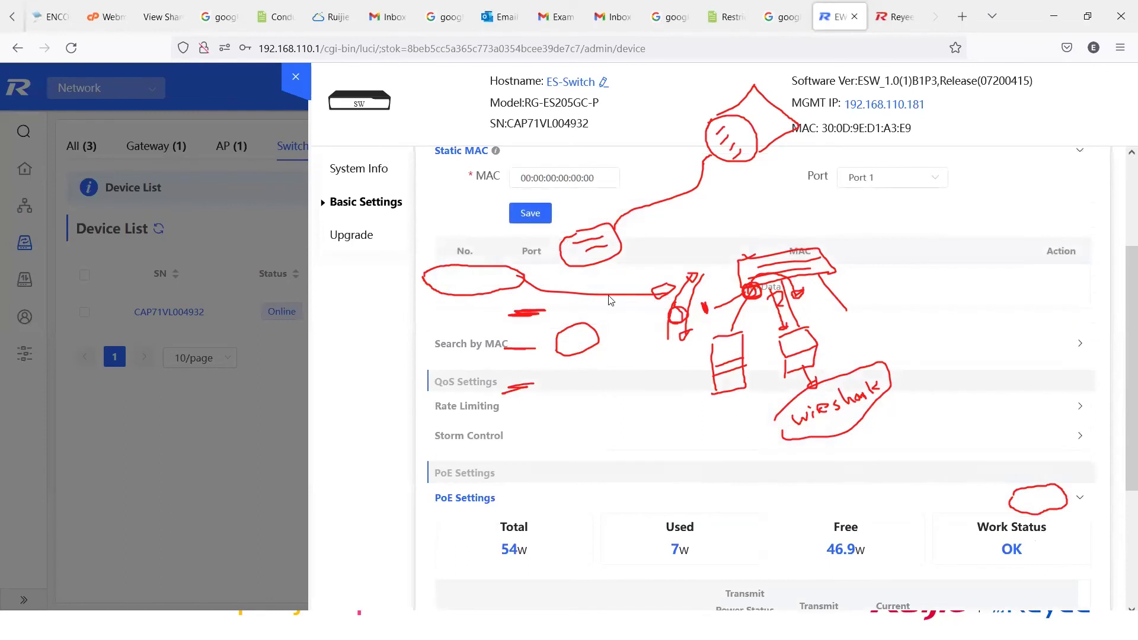
scroll(560, 383, up, 3)
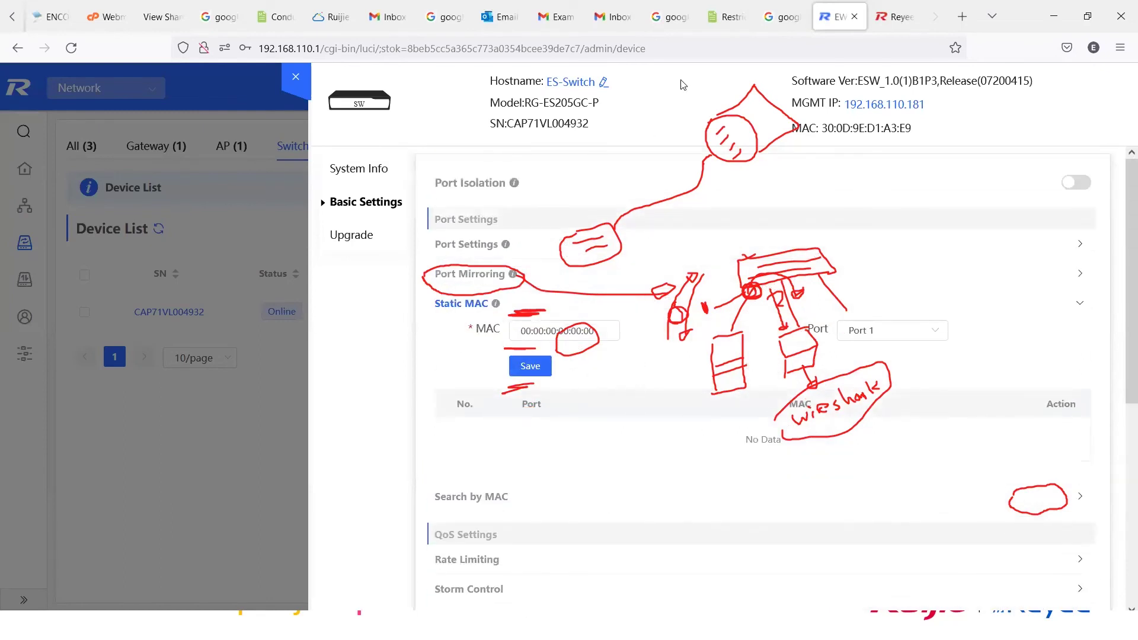
key(Escape)
scroll(592, 383, down, 2)
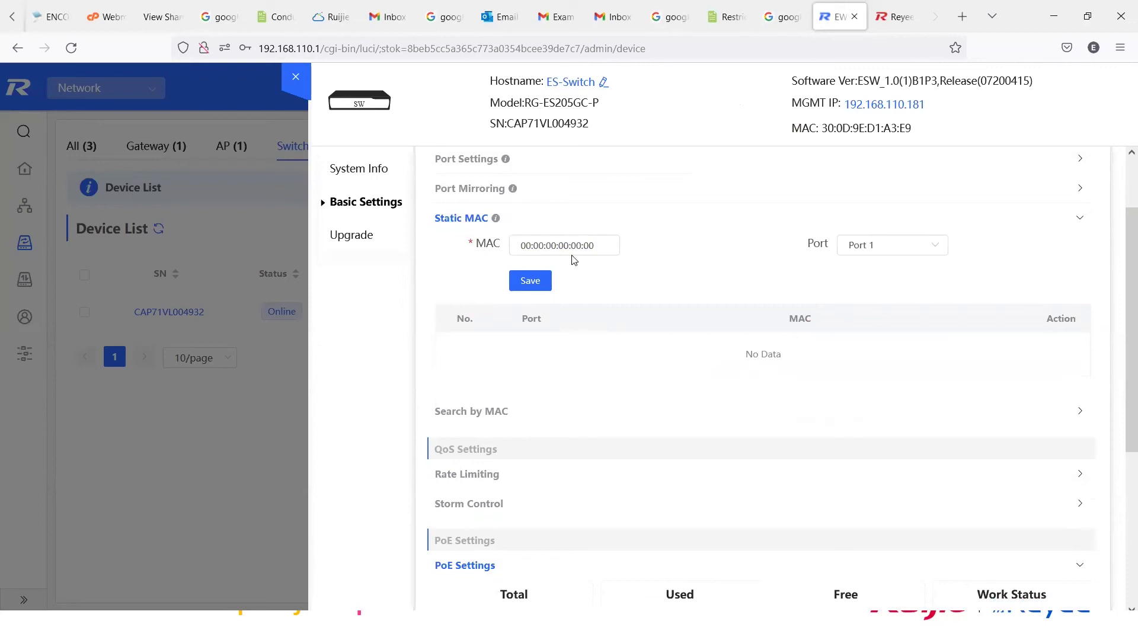
Step: Highlight the MAC address value in the Static MAC form and set the entry's port to Port 3
drag(598, 244, 502, 249)
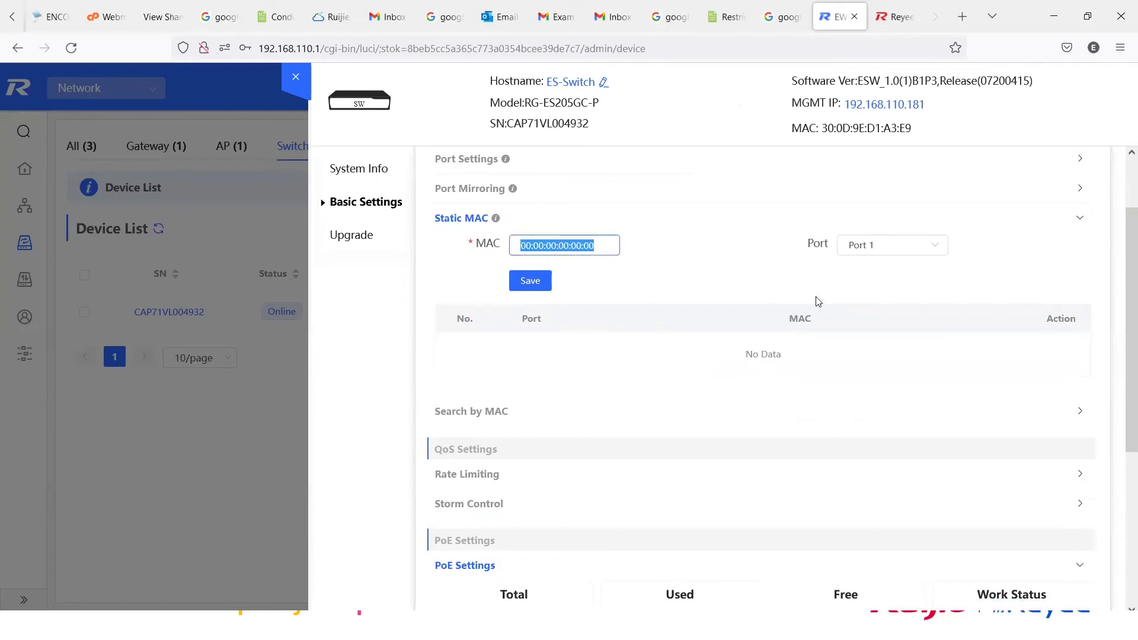
click(903, 245)
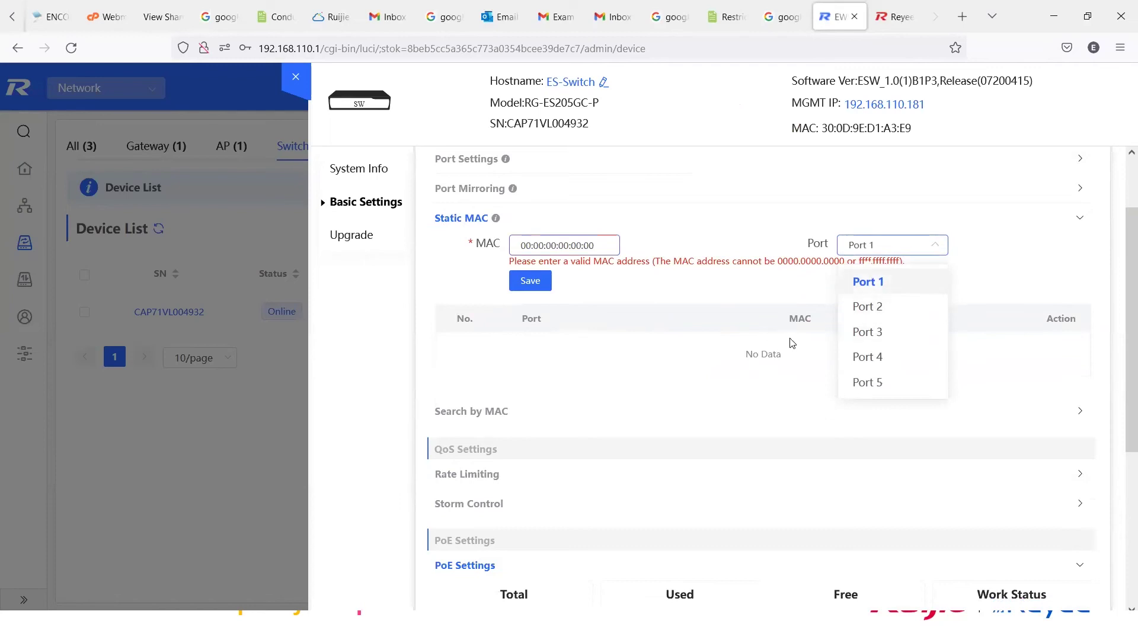
click(868, 307)
click(893, 247)
click(883, 330)
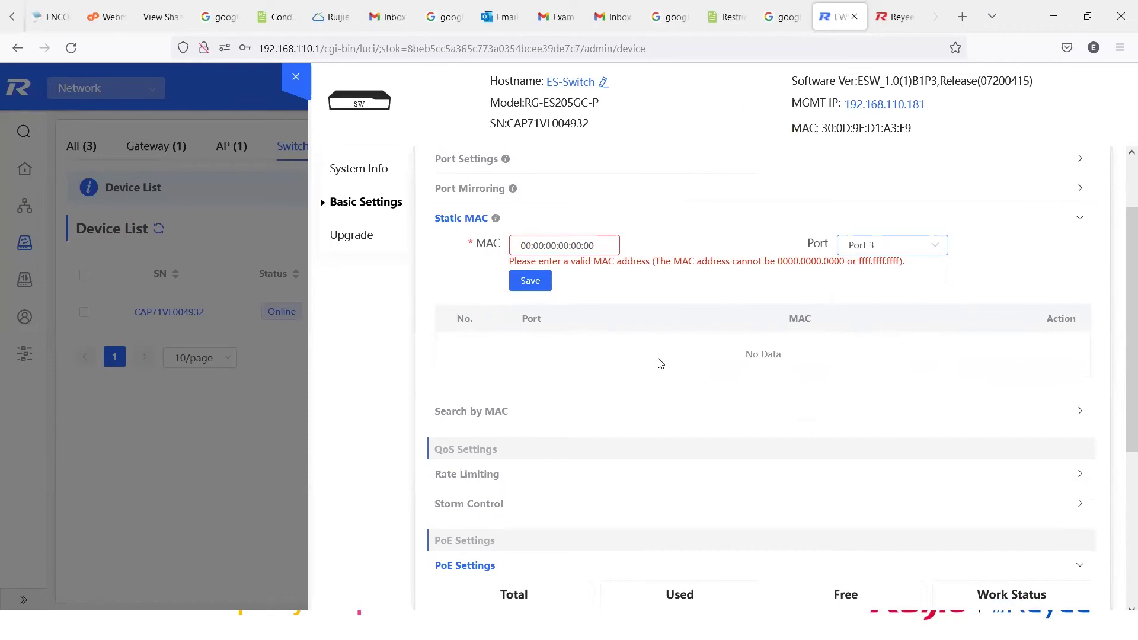
scroll(699, 357, down, 3)
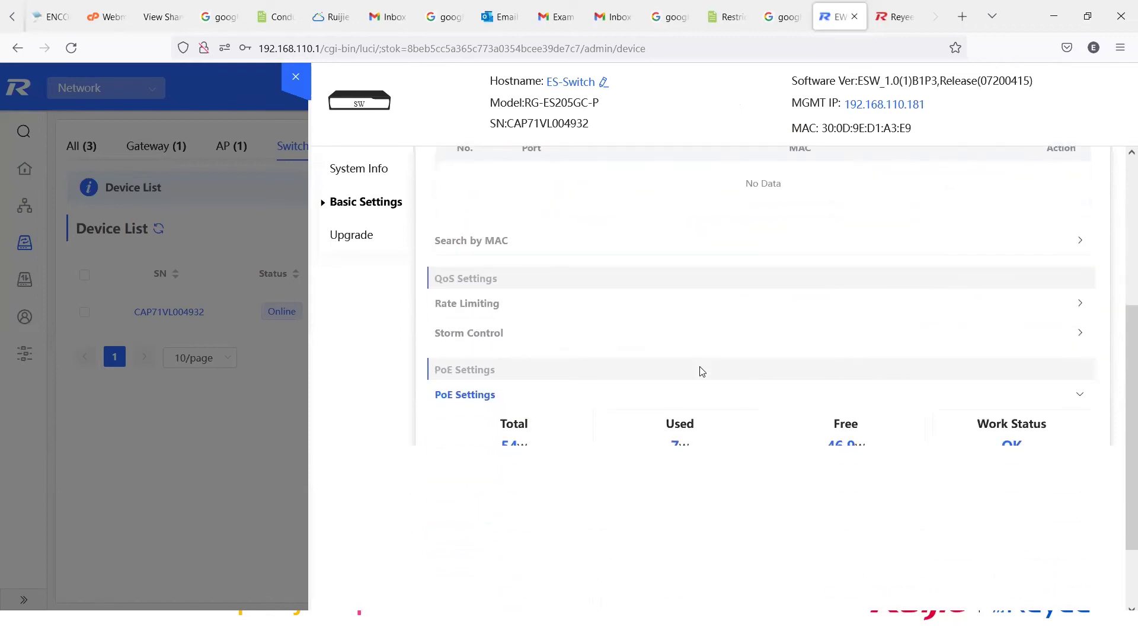
scroll(700, 372, up, 4)
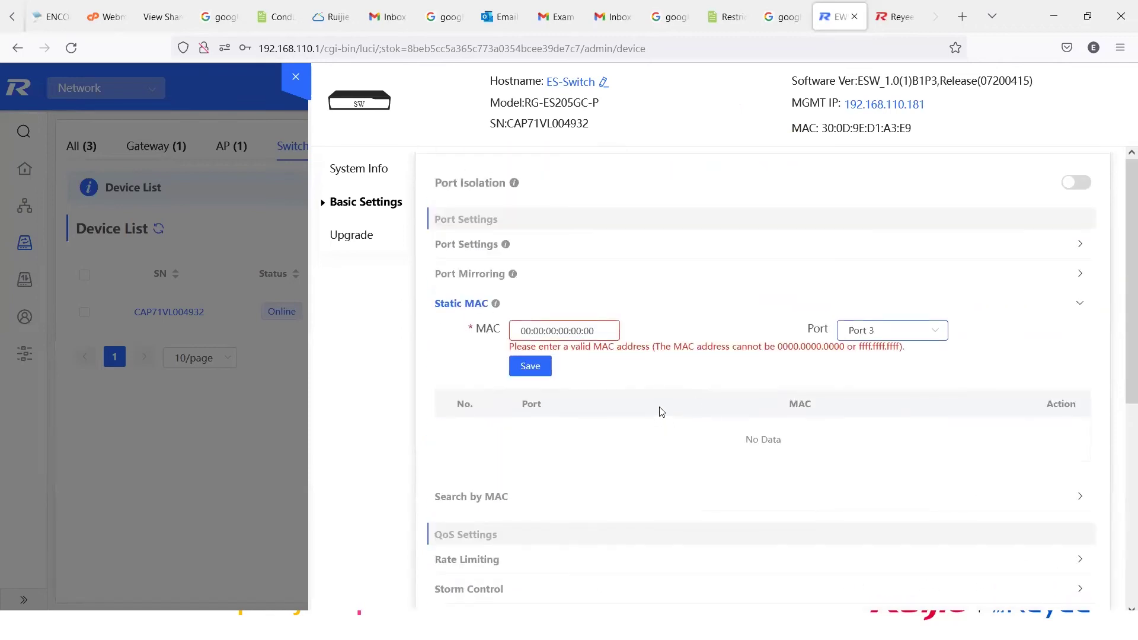
Step: Switch to the material-2.RSE-Reyee-Switch-2022.4 presentation in PowerPoint
key(alt+Tab)
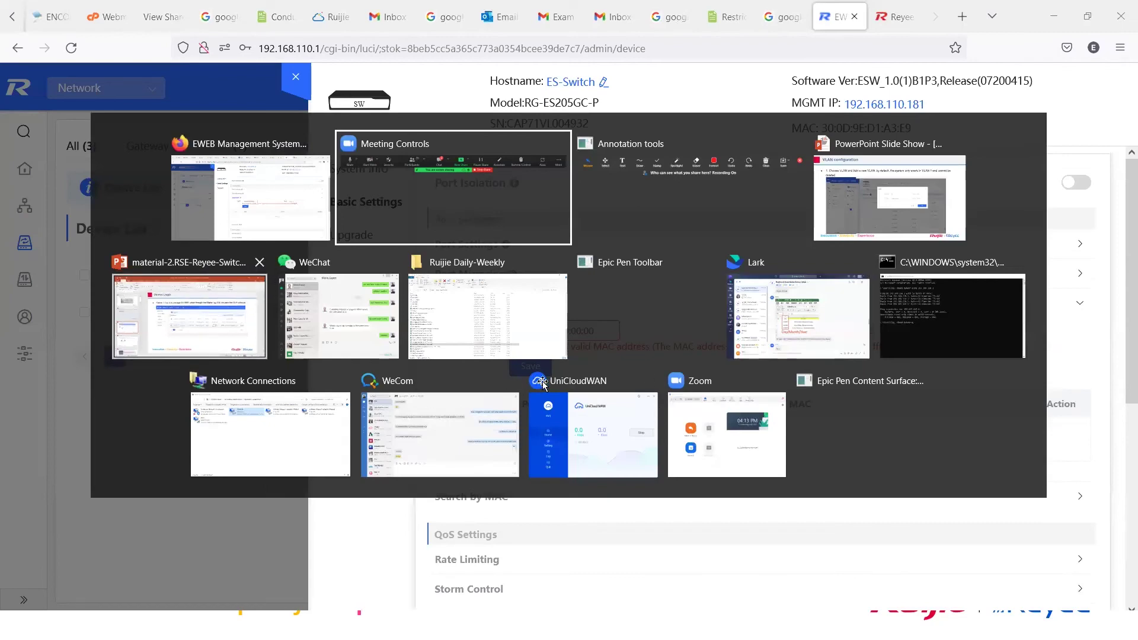
key(alt+Tab)
key(alt+Tab)
key(alt+Tab)
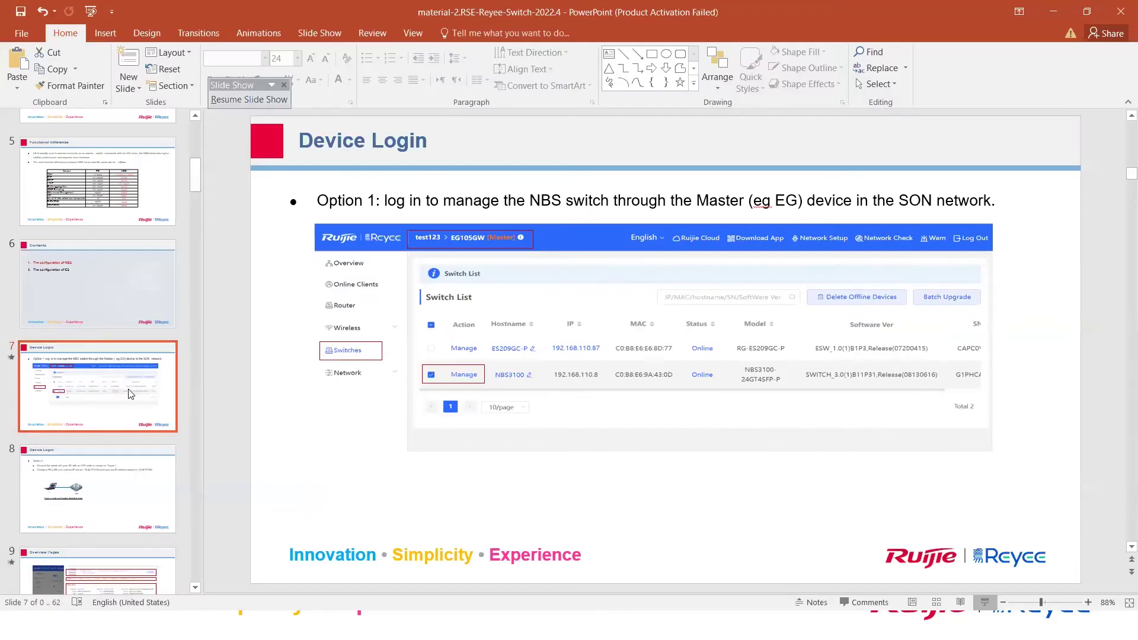
Step: Find slide 18, the first VLAN configuration slide, and start the slide show from it
scroll(130, 395, down, 6)
scroll(130, 406, down, 4)
scroll(129, 417, up, 2)
click(99, 290)
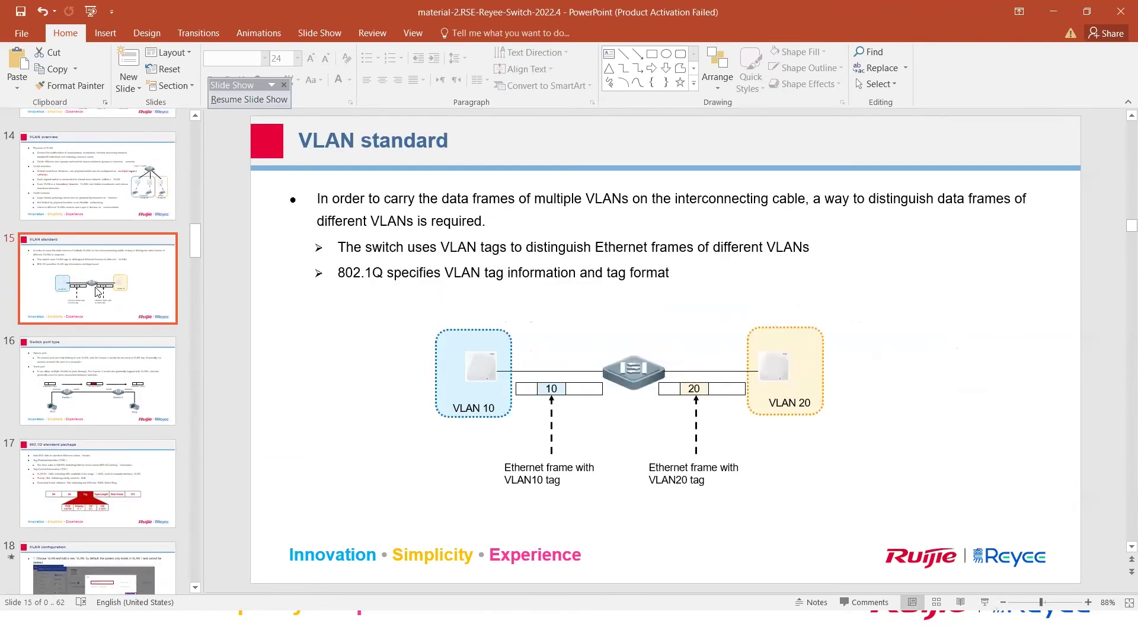
scroll(105, 331, down, 2)
click(104, 308)
click(133, 386)
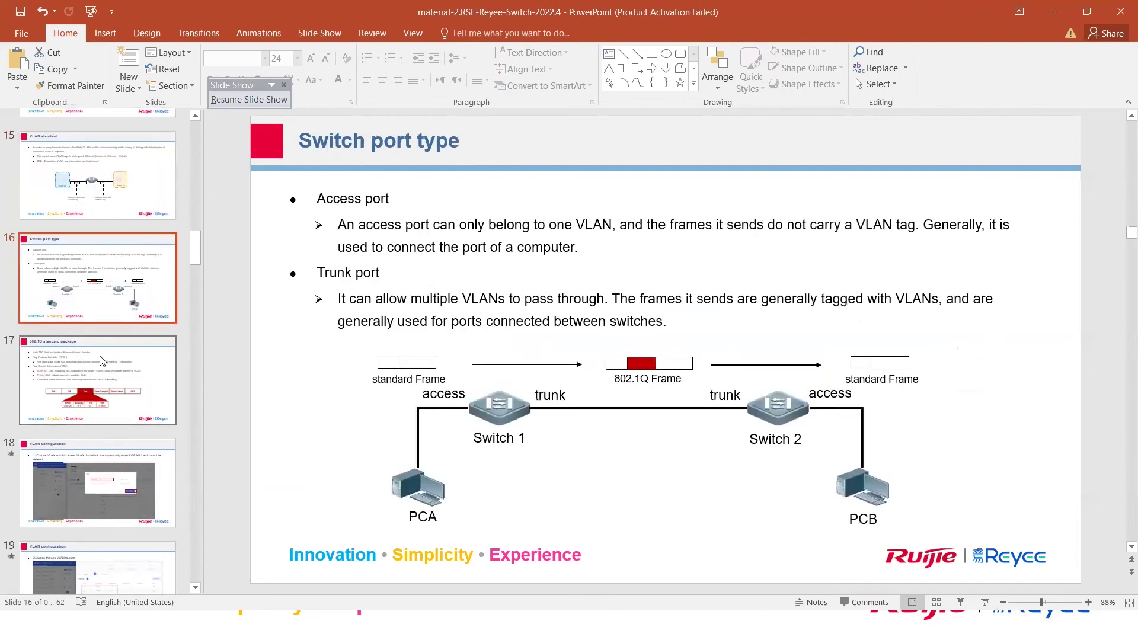
scroll(132, 382, down, 3)
click(130, 355)
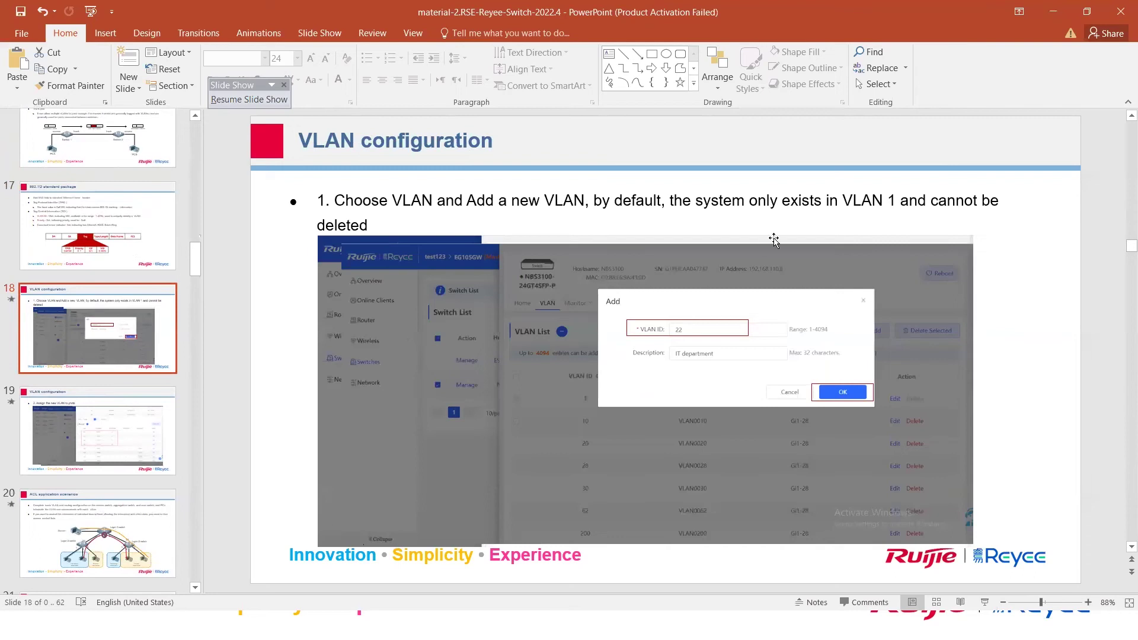
click(985, 602)
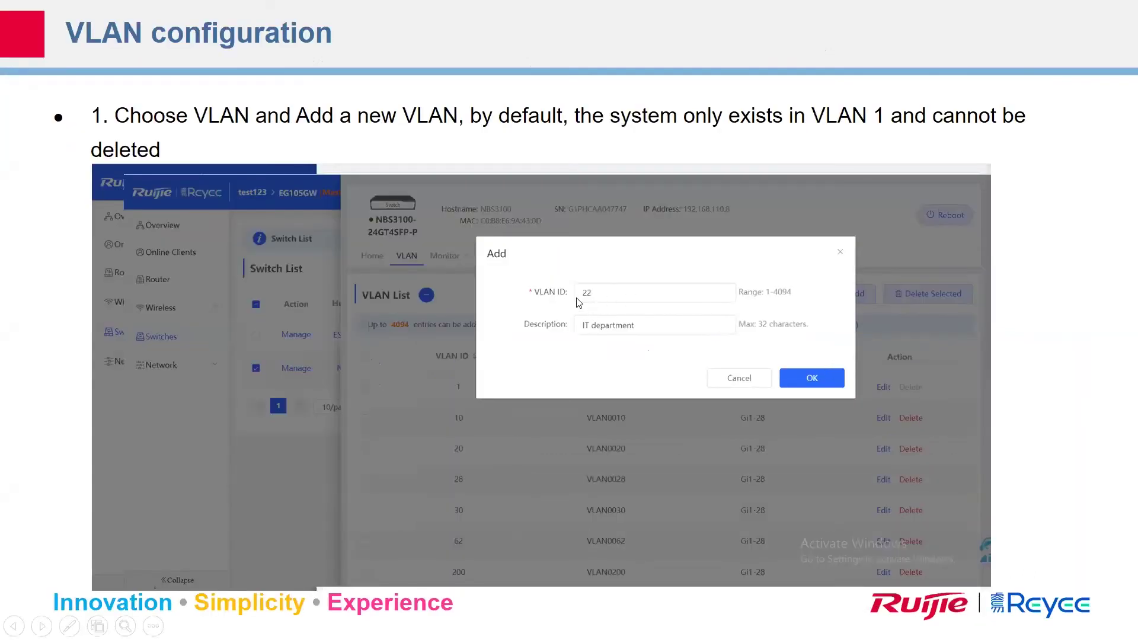
Step: Circle the Add button on the slide's VLAN List image and advance to the Add dialog example with VLAN ID 22
click(707, 388)
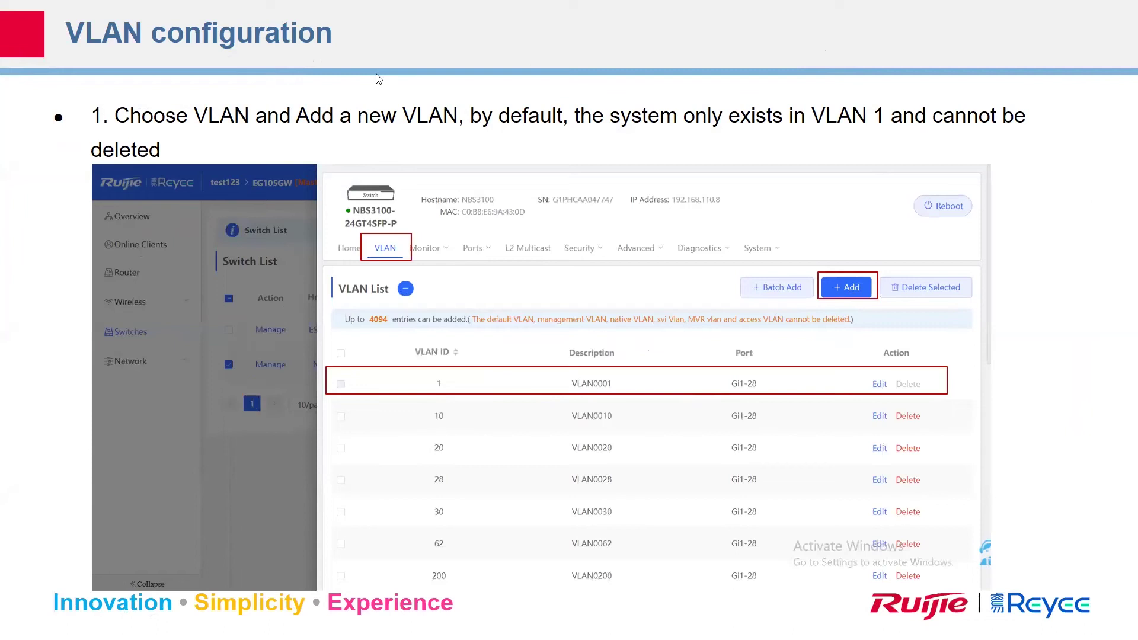
drag(860, 279, 832, 272)
click(867, 340)
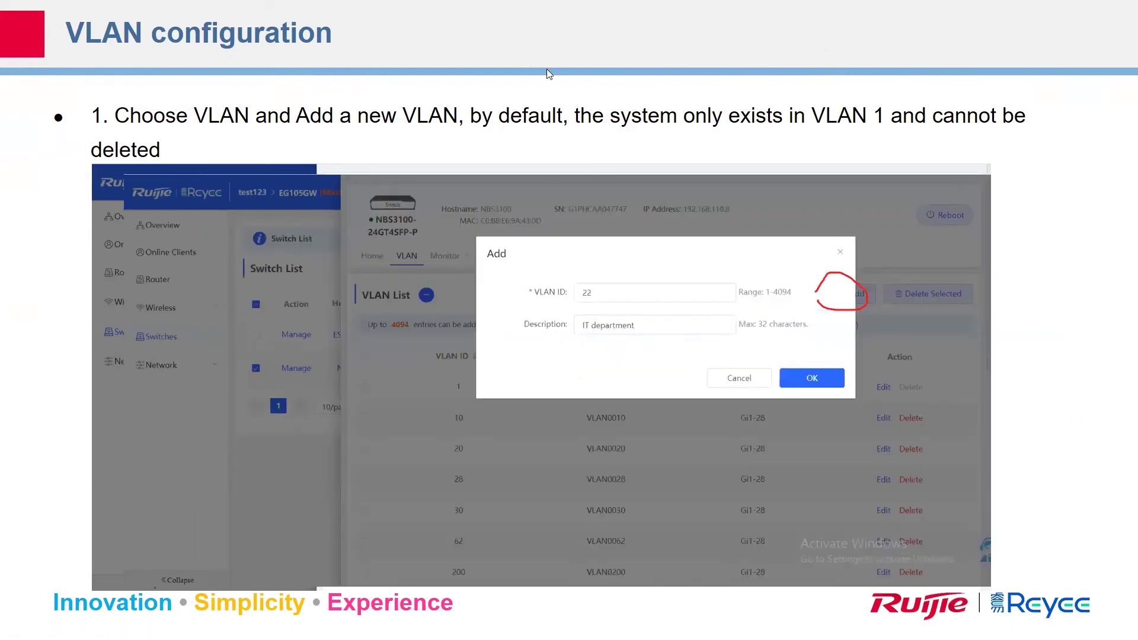
Step: Advance to "Assign the new VLAN to ports" and reveal the Port List highlight, the Batch Edit highlight and the Batch Edit dialog example
click(891, 348)
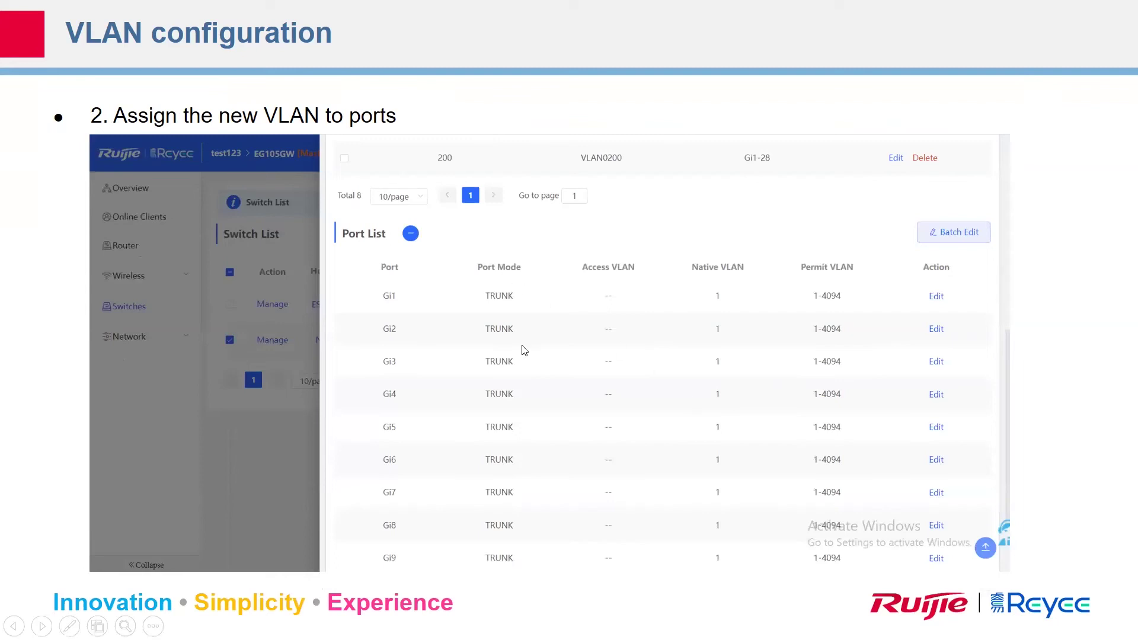
click(616, 397)
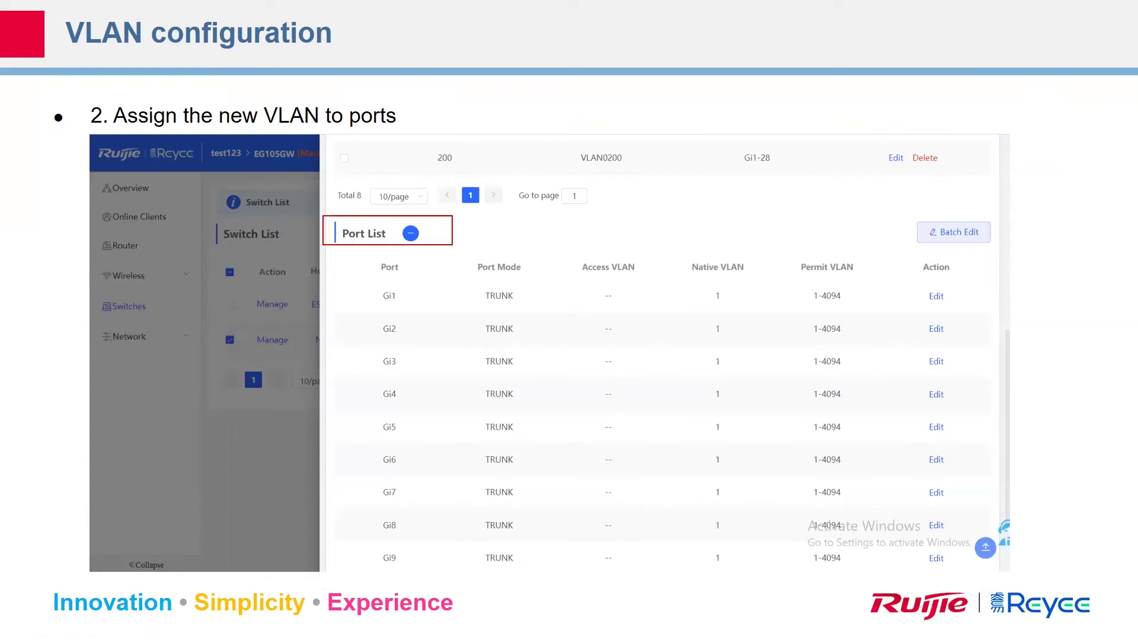
click(599, 376)
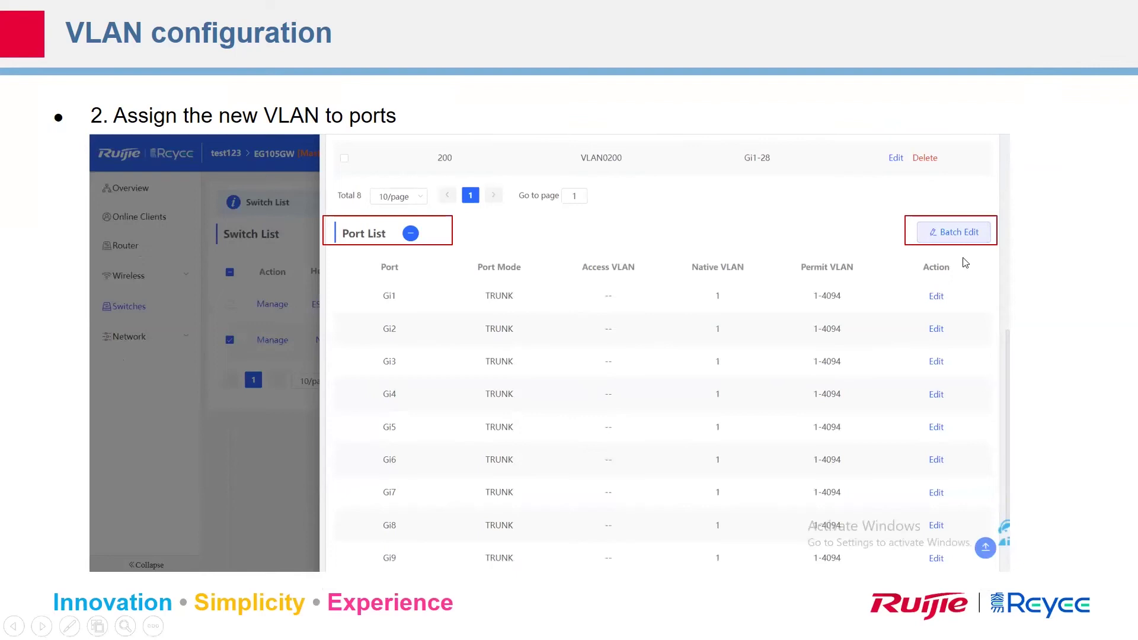
click(663, 373)
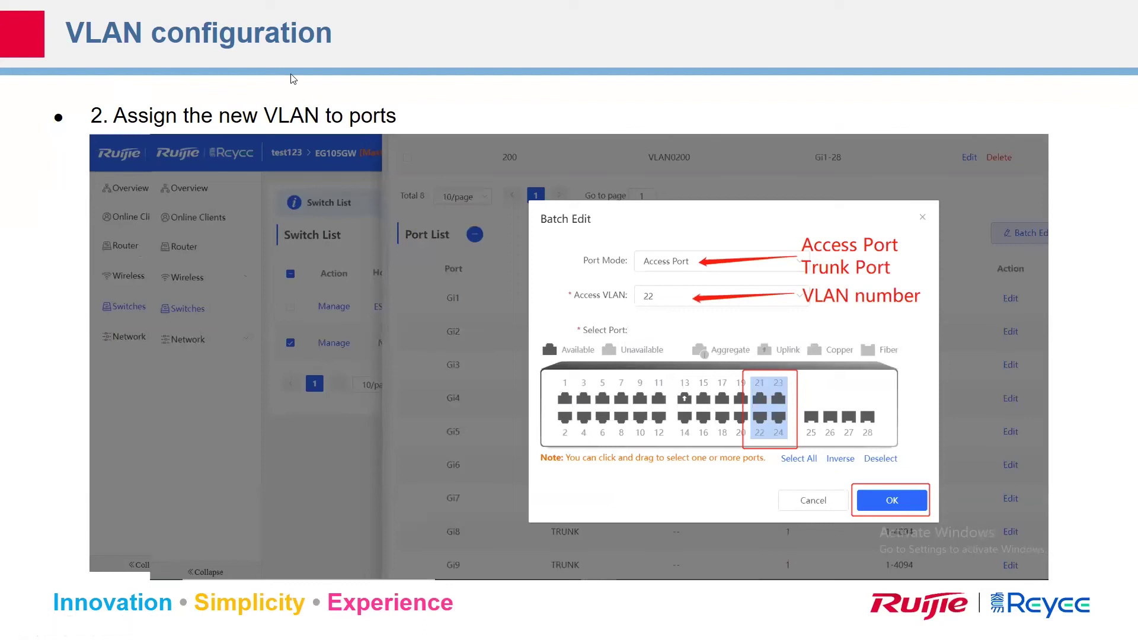
Step: Add a text annotation above the Batch Edit image reading "switchport mode access" and, on a second line, "switchport access vlan x"
click(513, 102)
text(switchport mode accee)
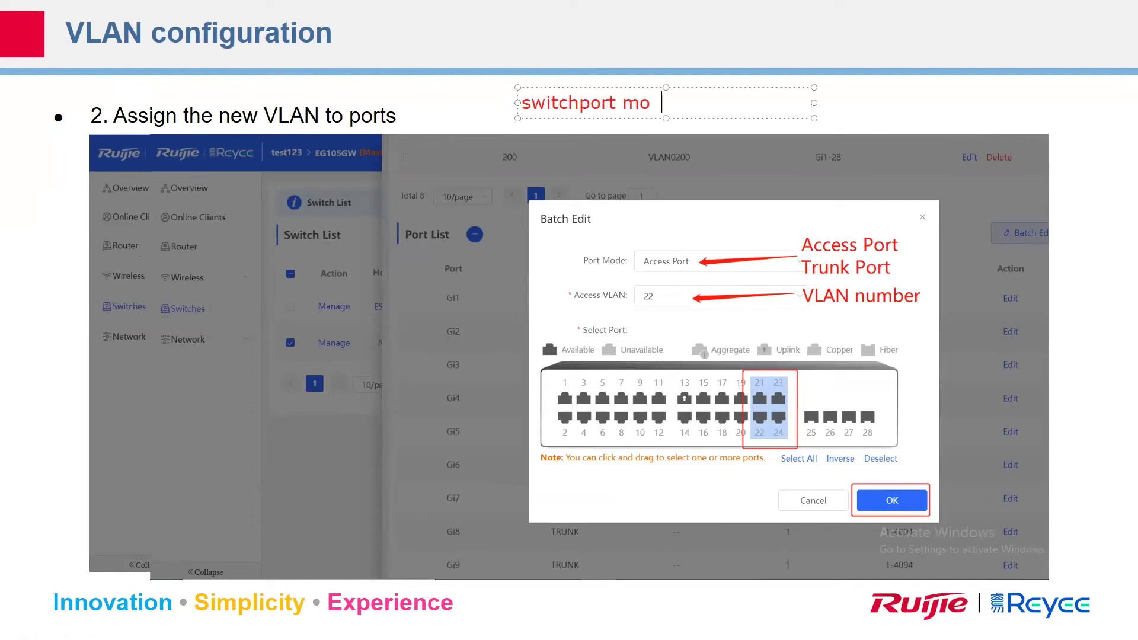
key(BackSpace)
text(ss)
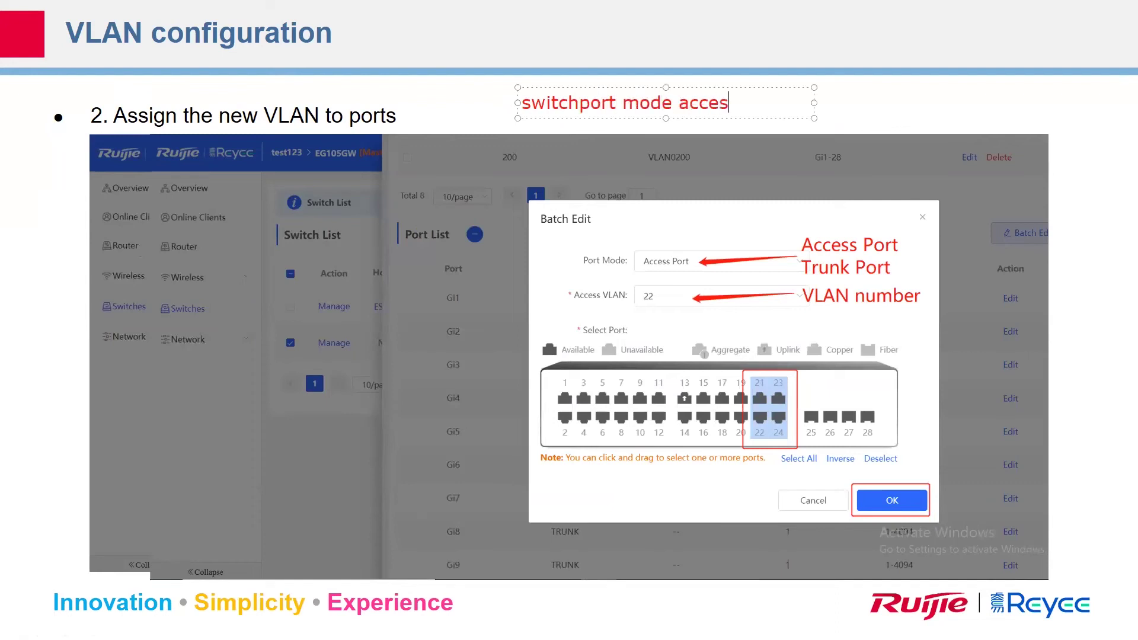
key(Return)
text(switch)
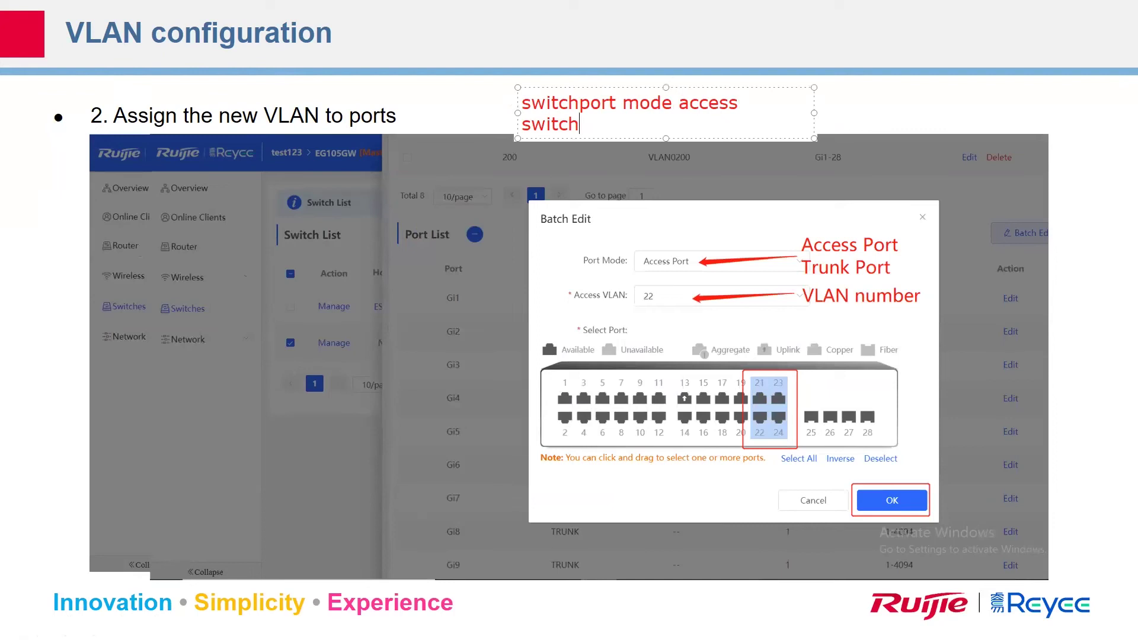
text(port access )
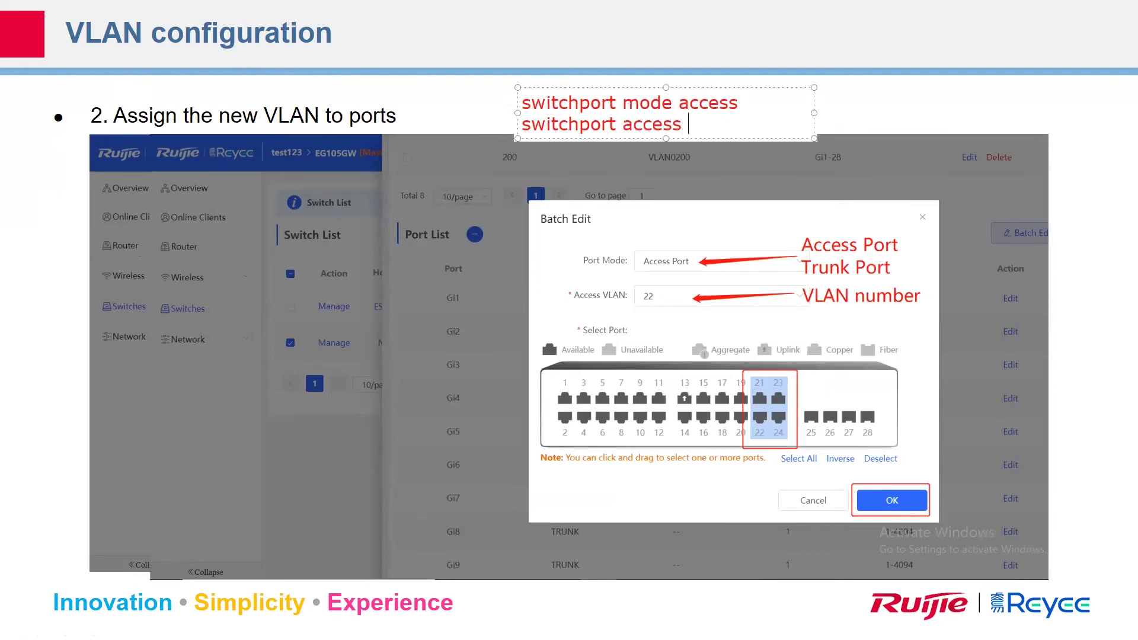
text(vlan x)
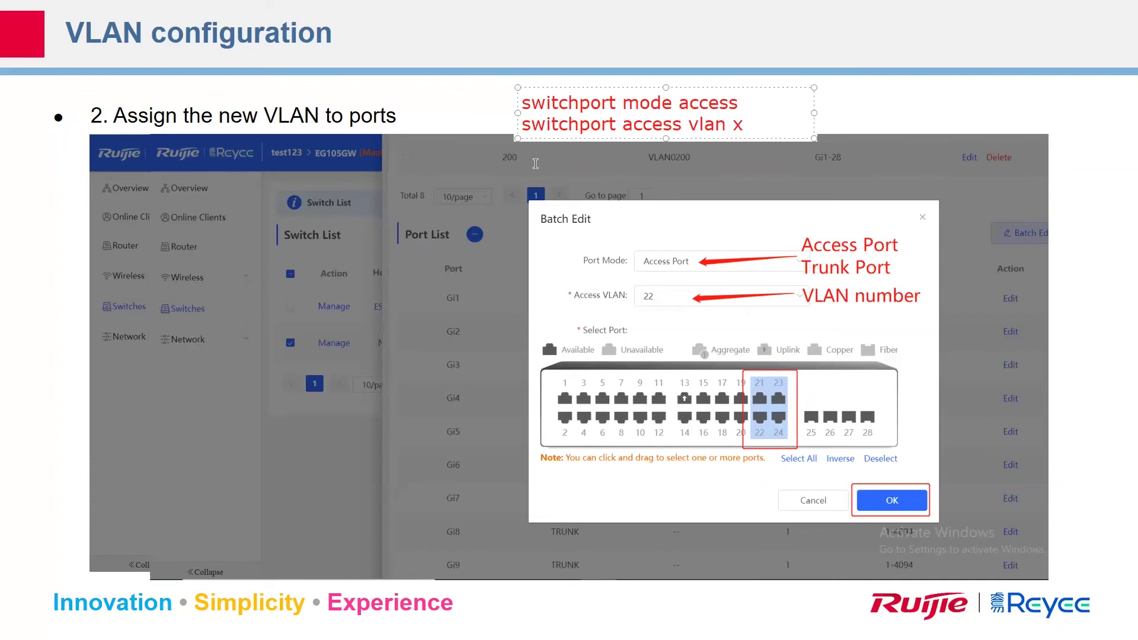